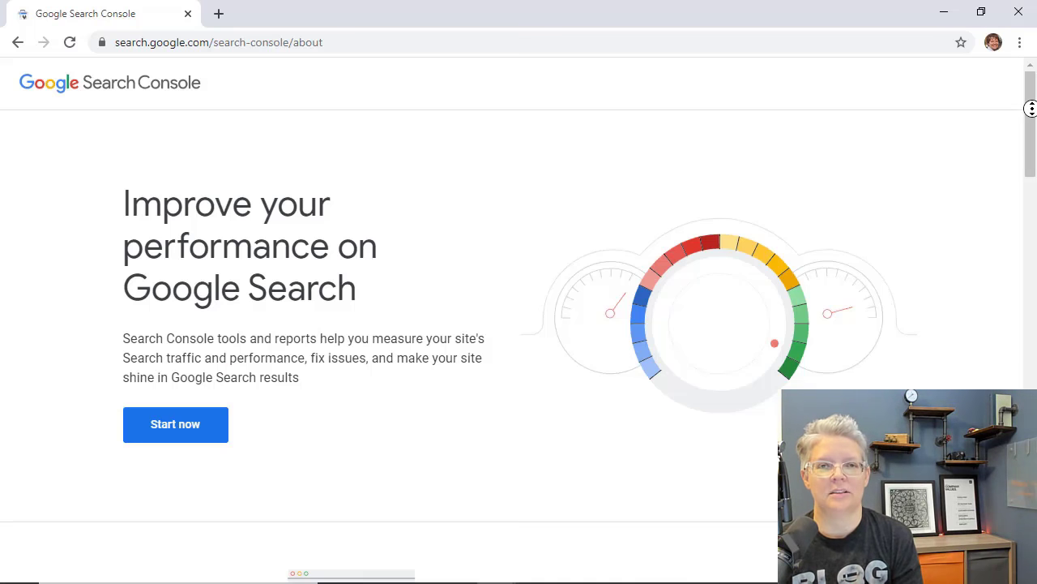
Look through the Google Search Console introduction page, including its sections on Search Analytics and getting content on Google.
drag(1030, 106, 1032, 126)
scroll(1032, 126, down, 3)
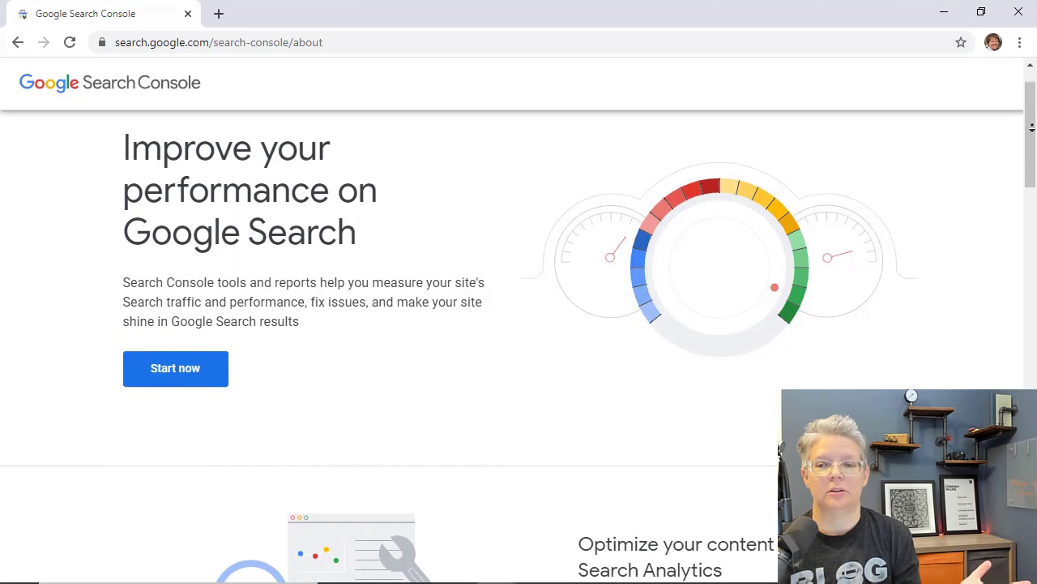
scroll(1032, 128, down, 3)
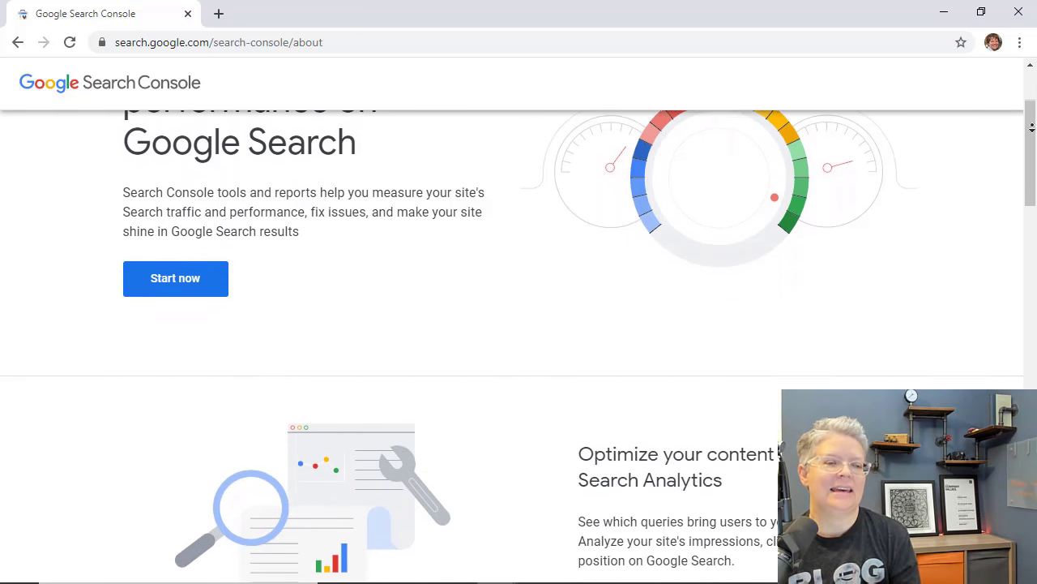
scroll(1031, 127, down, 3)
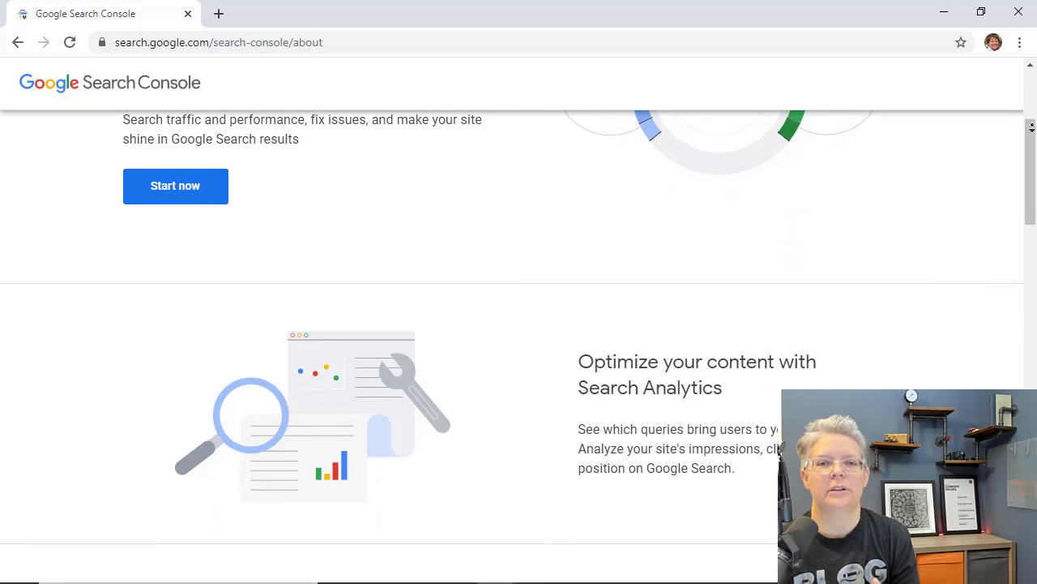
scroll(1032, 128, down, 3)
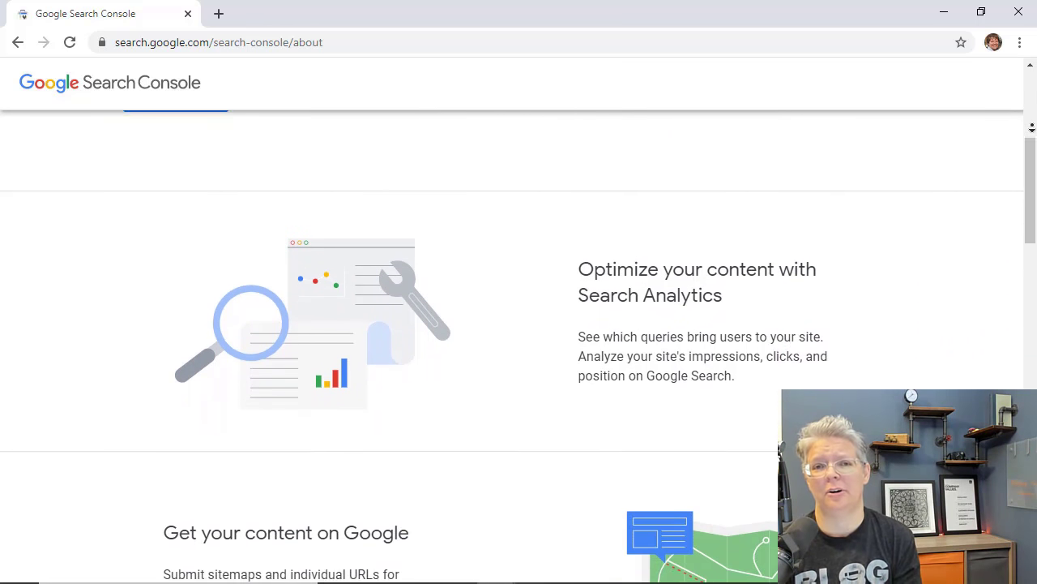
scroll(1031, 127, down, 2)
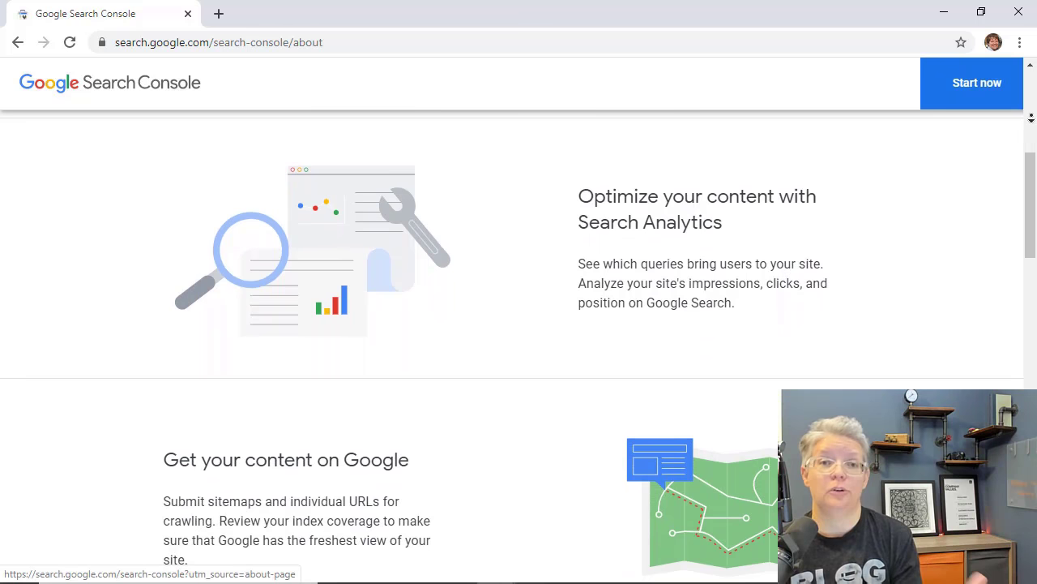
scroll(1032, 117, down, 1)
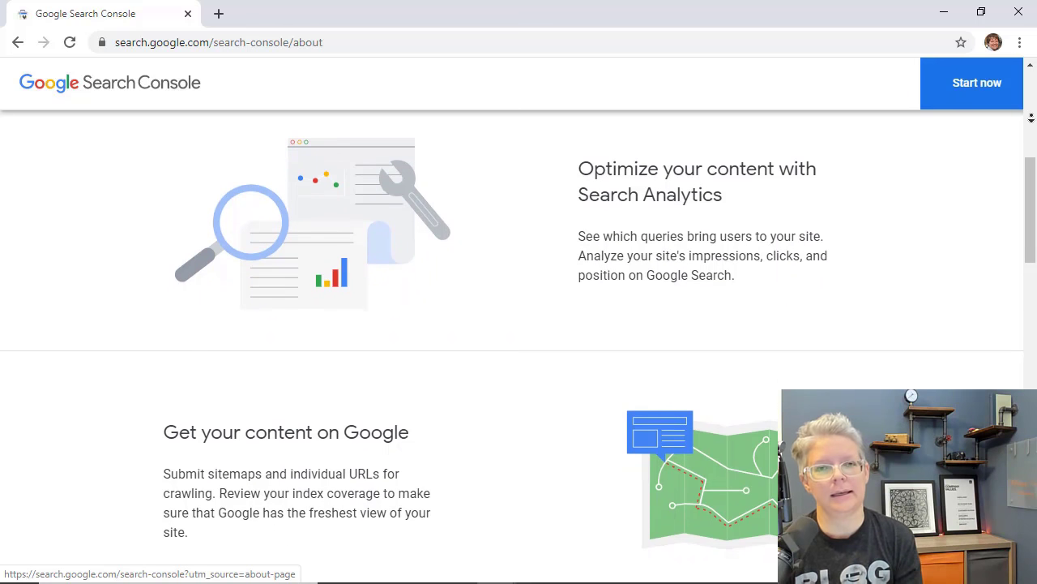
scroll(1031, 117, down, 1)
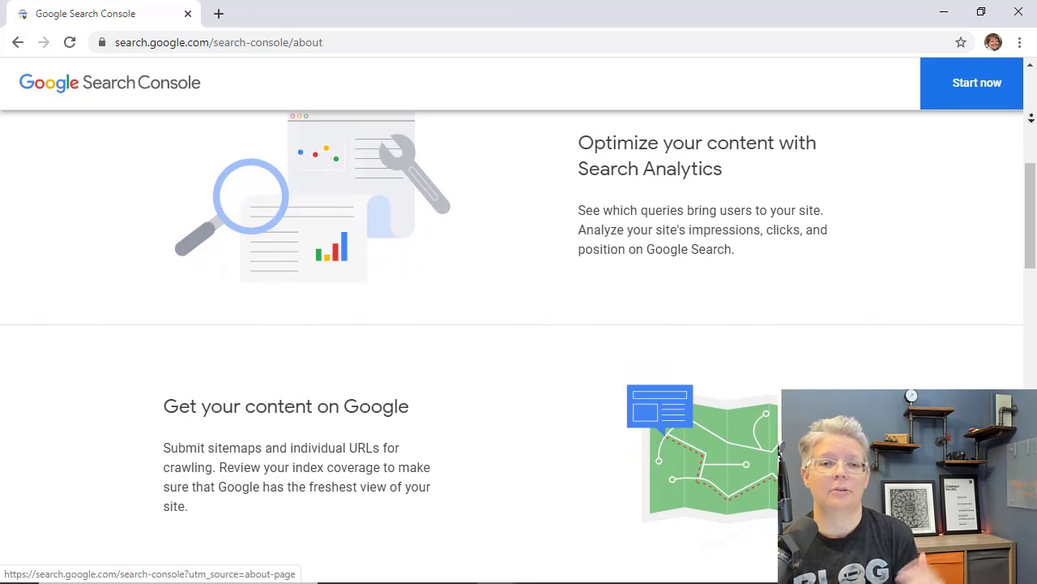
scroll(1032, 118, down, 2)
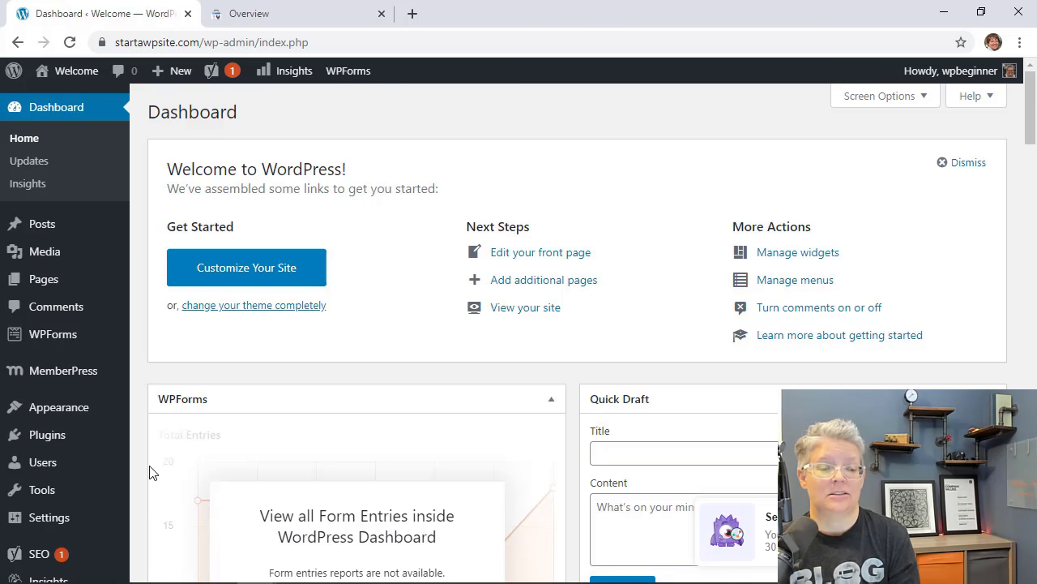
Open the MonsterInsights Search Console report from the WordPress dashboard and review its Top 50 Google Search Terms.
scroll(150, 473, down, 1)
mouse_move(71, 518)
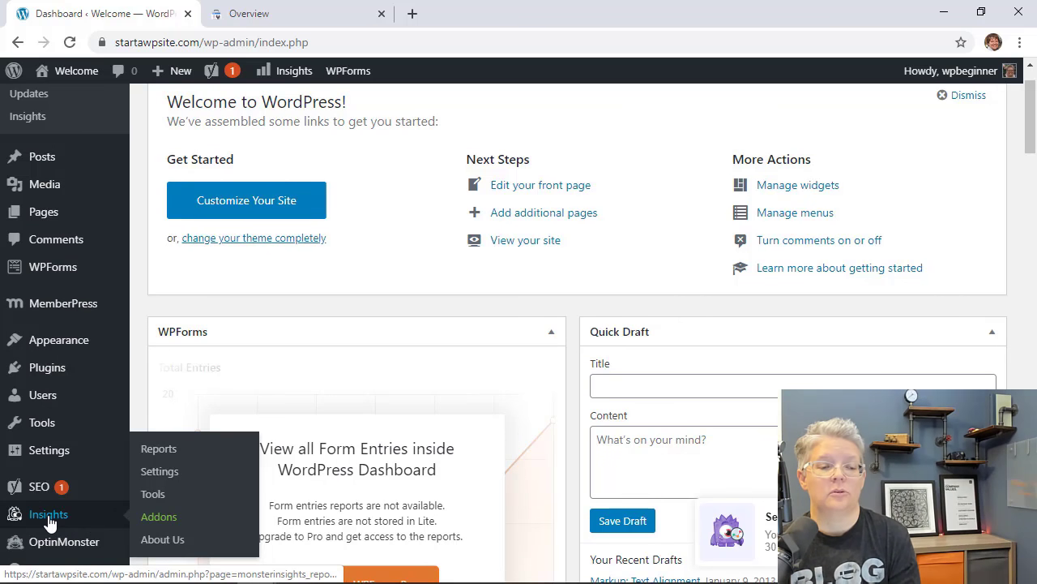
click(164, 446)
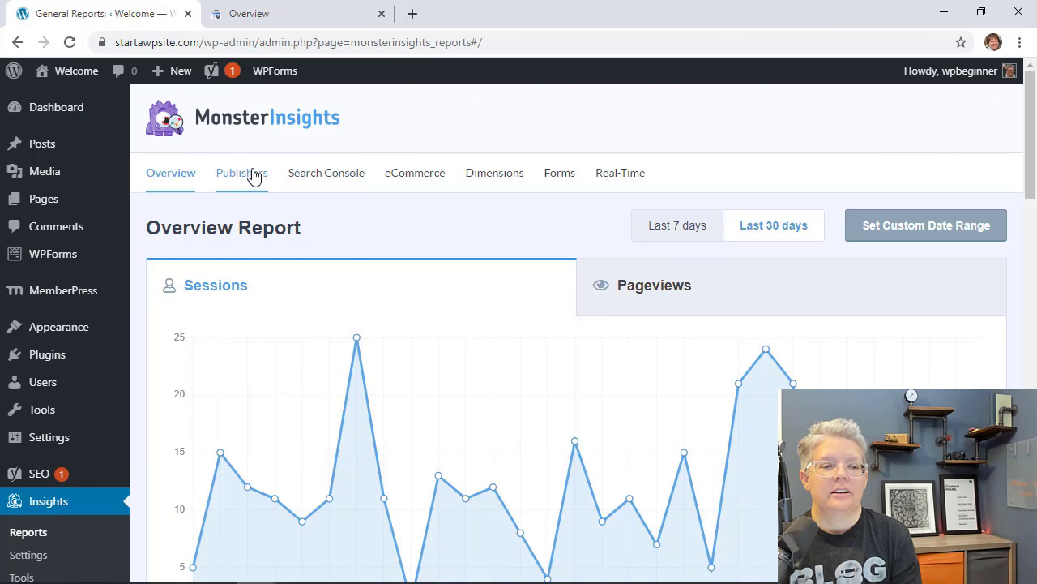
click(296, 181)
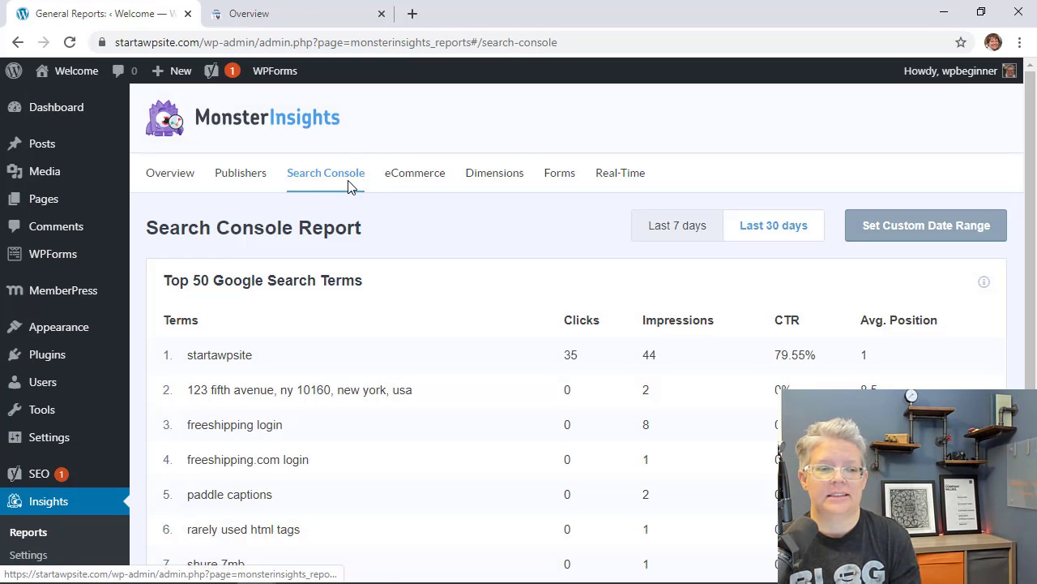
scroll(478, 268, down, 1)
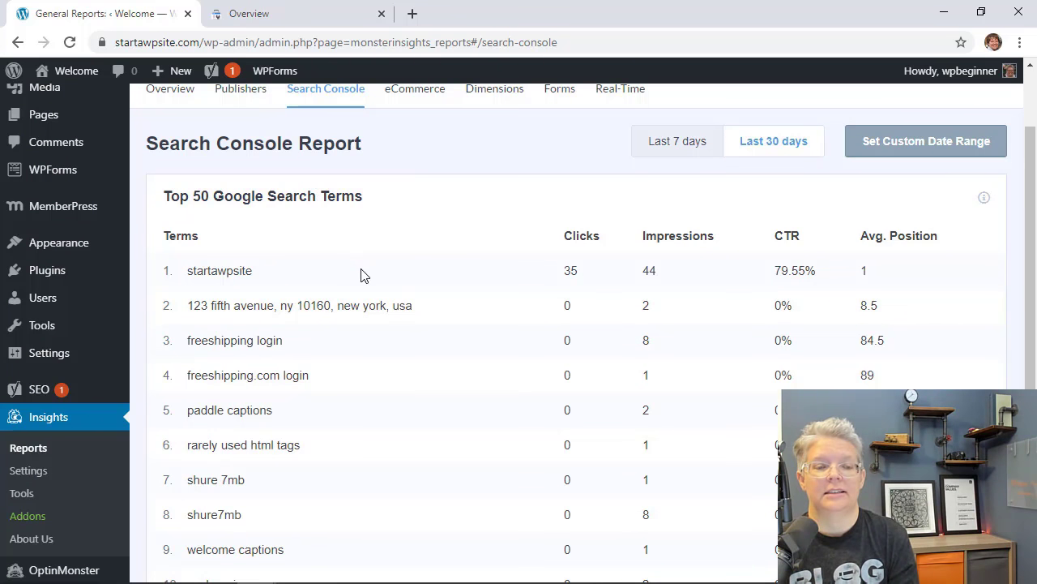
scroll(399, 324, down, 1)
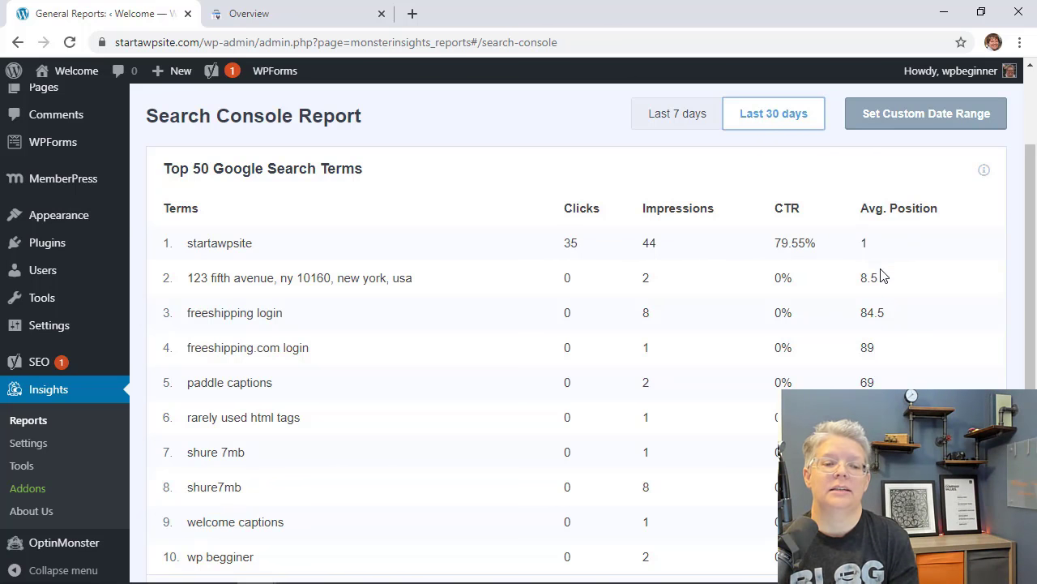
scroll(881, 276, down, 1)
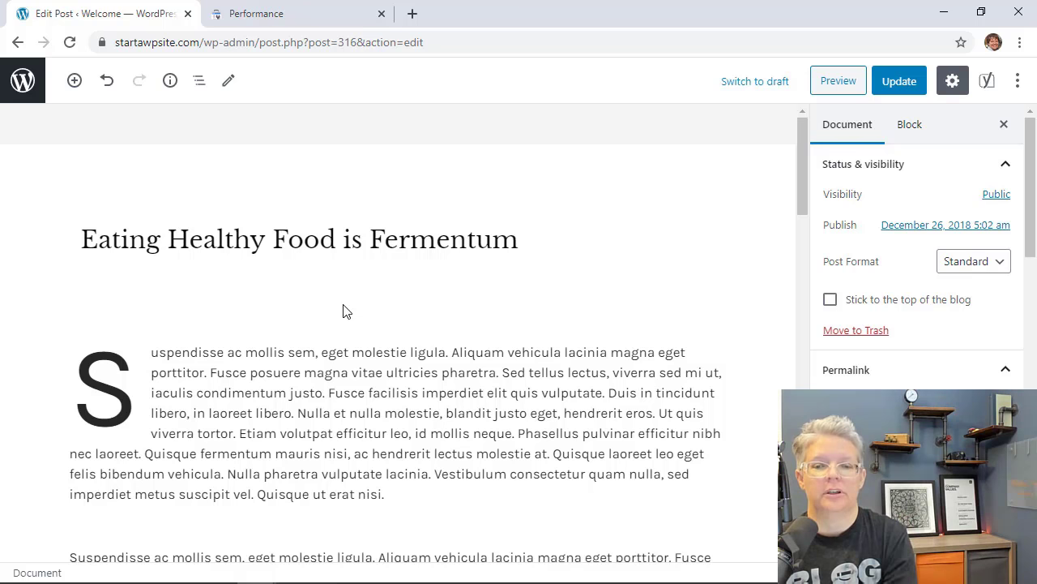
Place the text cursor at the start of the post title "Eating Healthy Food is Fermentum".
click(541, 238)
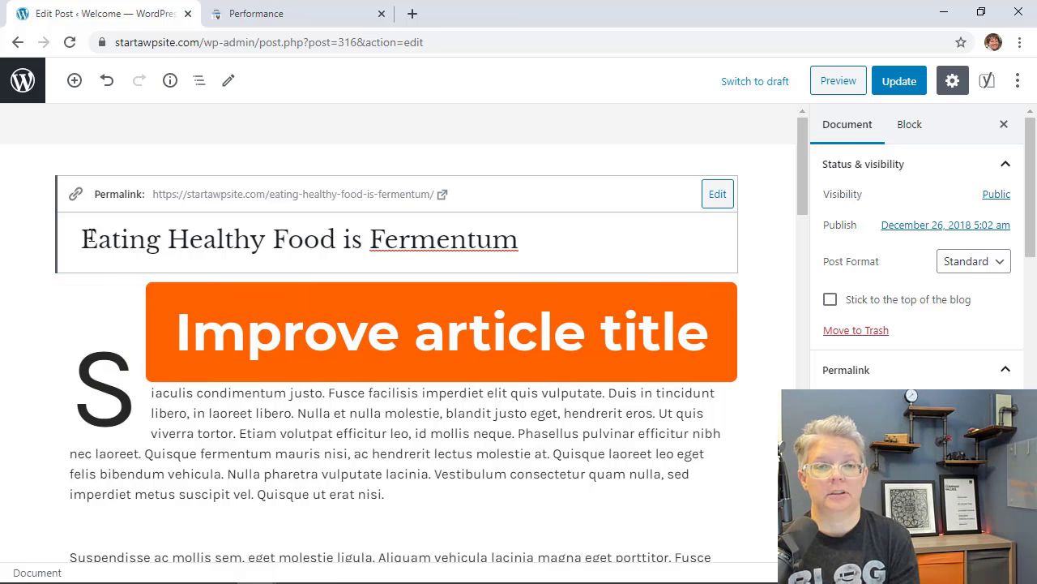
click(90, 237)
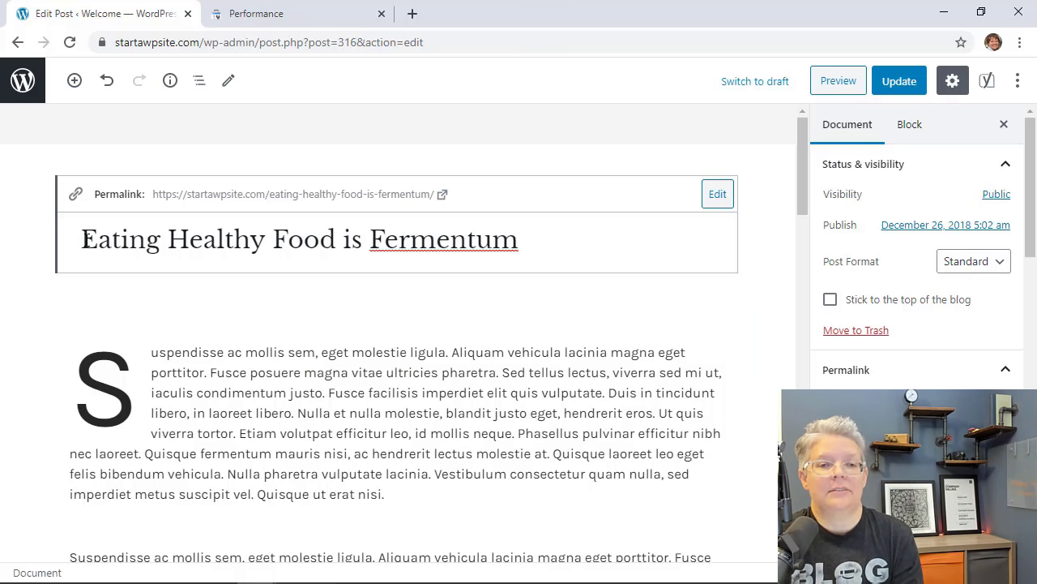
Search Google in a new browser tab for "700 powe words to use".
click(412, 13)
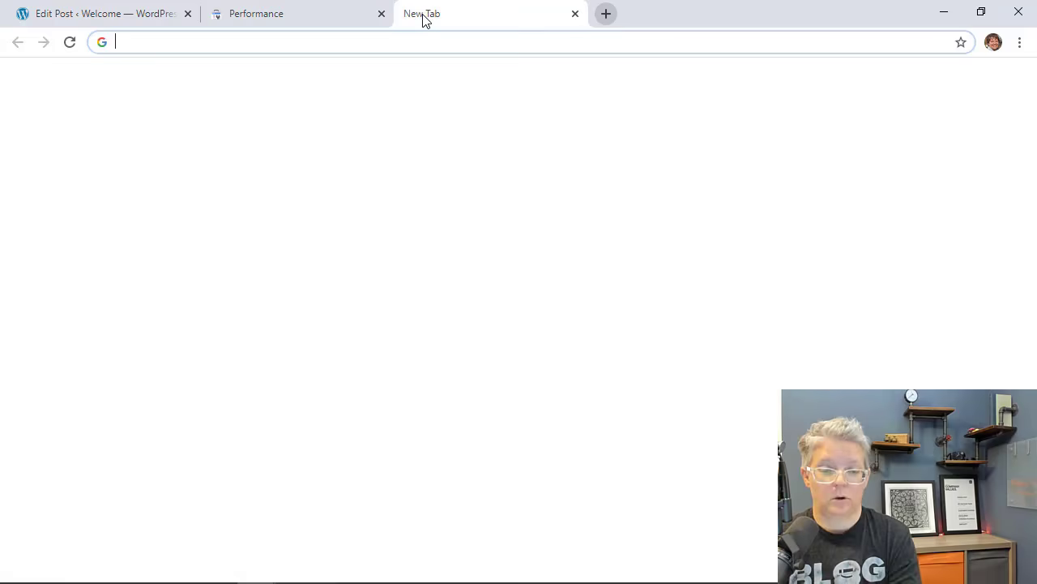
text(700)
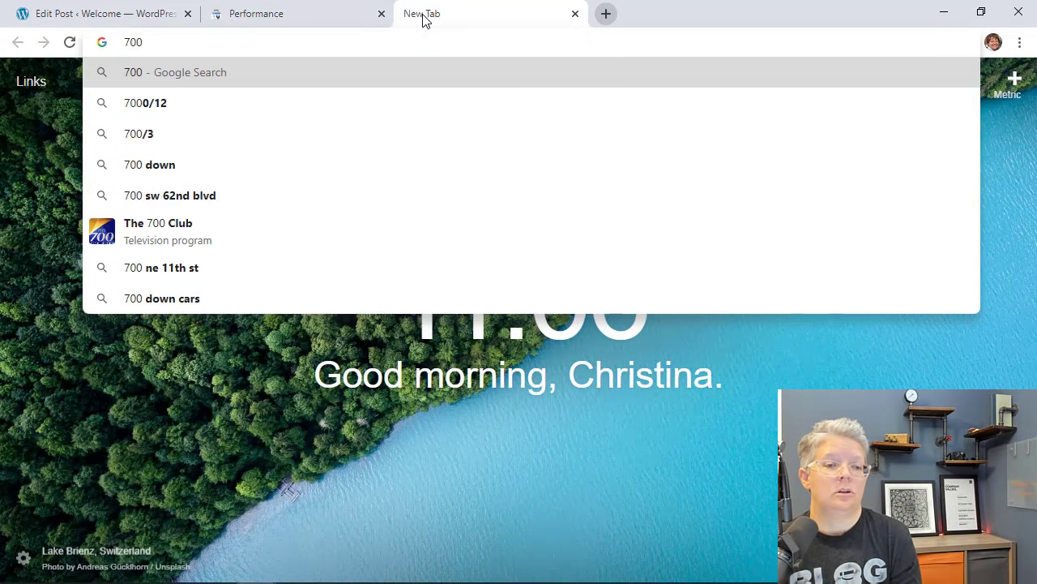
text( p)
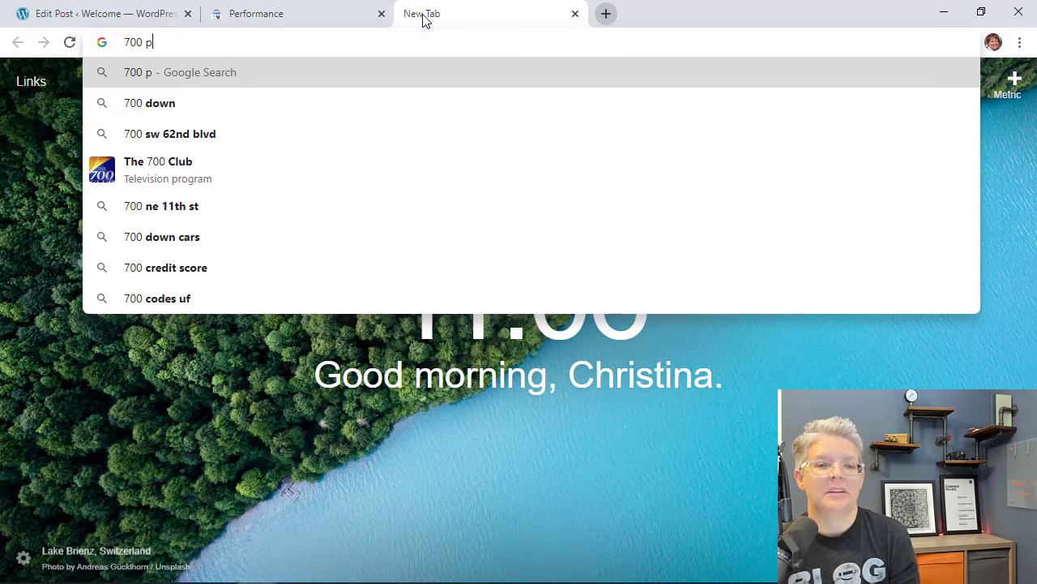
text(owe words)
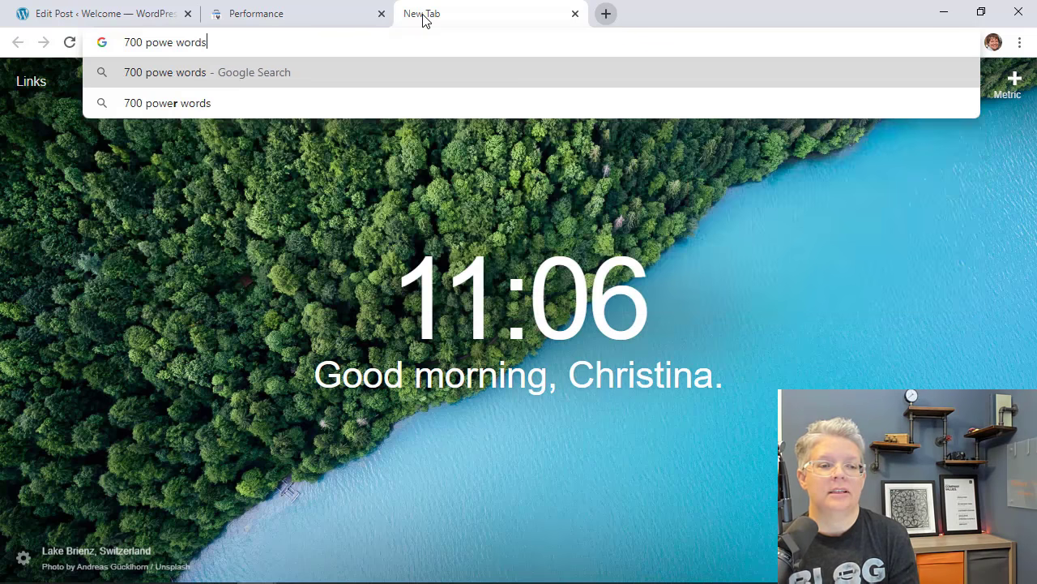
text( to use)
key(Return)
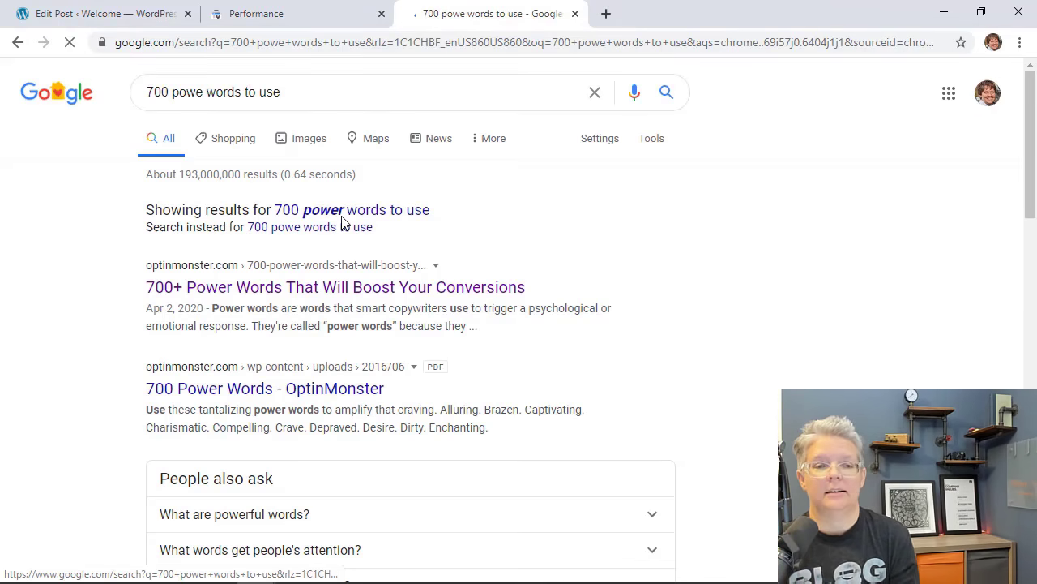
Open the OptinMonster article "700+ Power Words That Will Boost Your Conversions" and scan its word lists.
click(271, 294)
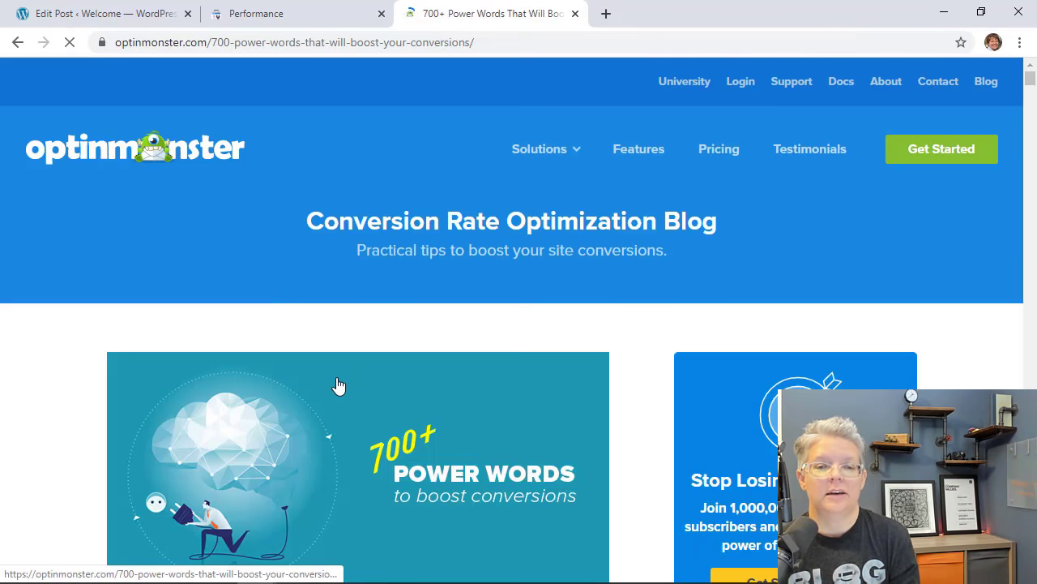
scroll(339, 386, down, 20)
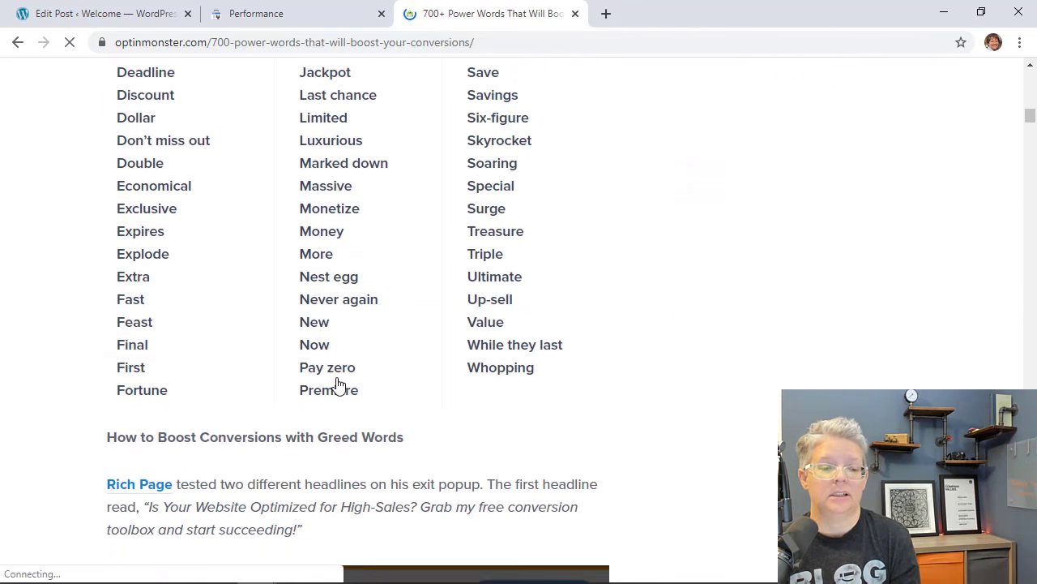
scroll(411, 373, up, 3)
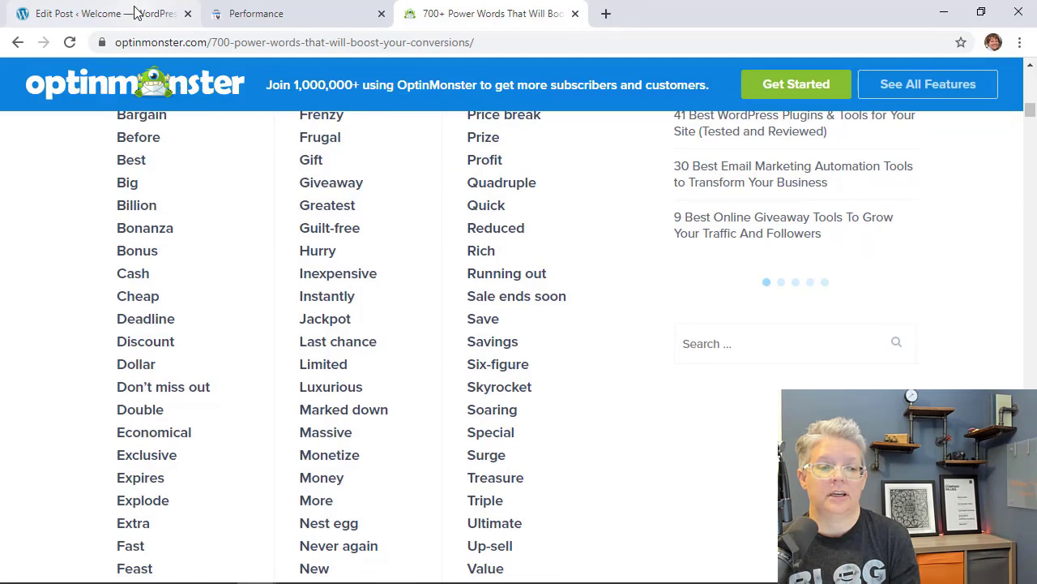
Return to the WordPress post, expand its Yoast SEO section and examine the Google preview.
click(98, 14)
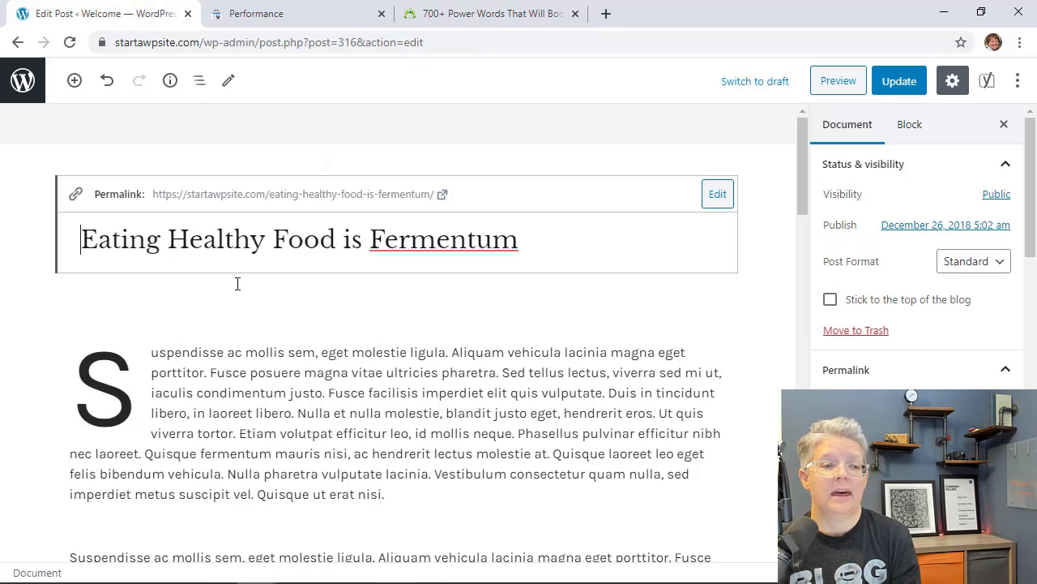
scroll(238, 283, down, 3)
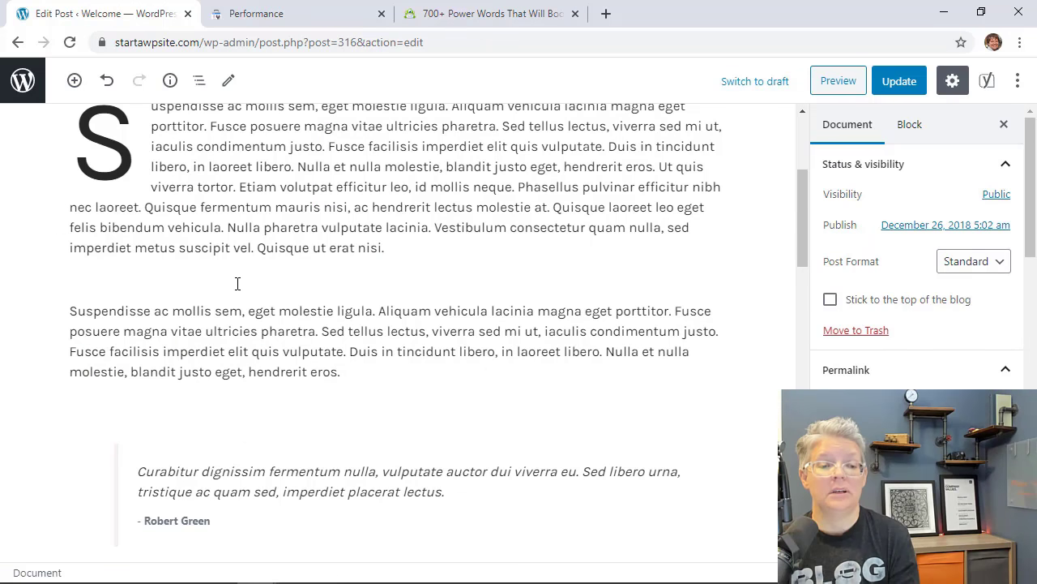
scroll(238, 283, down, 15)
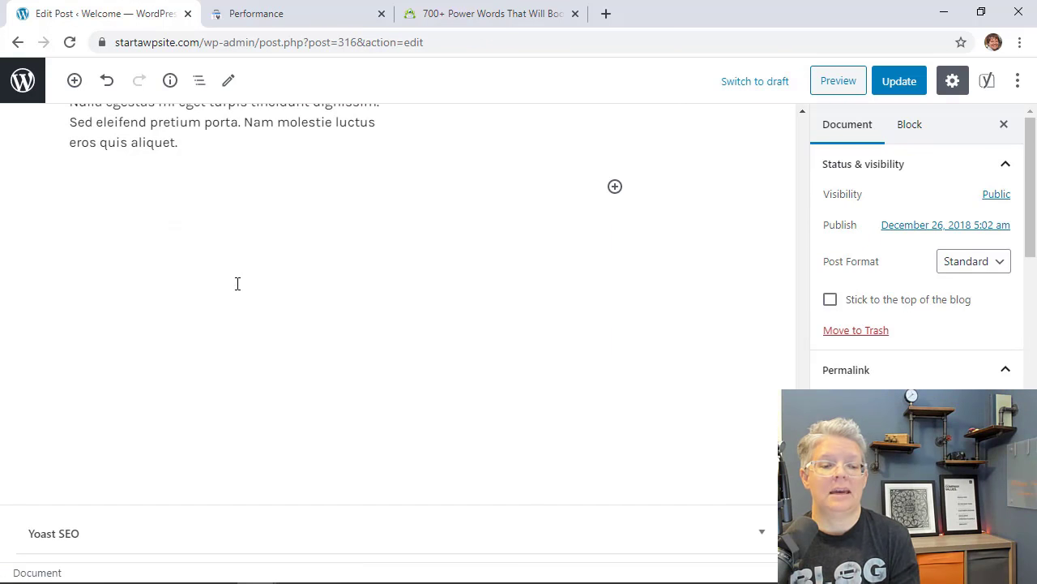
click(583, 516)
scroll(625, 516, down, 6)
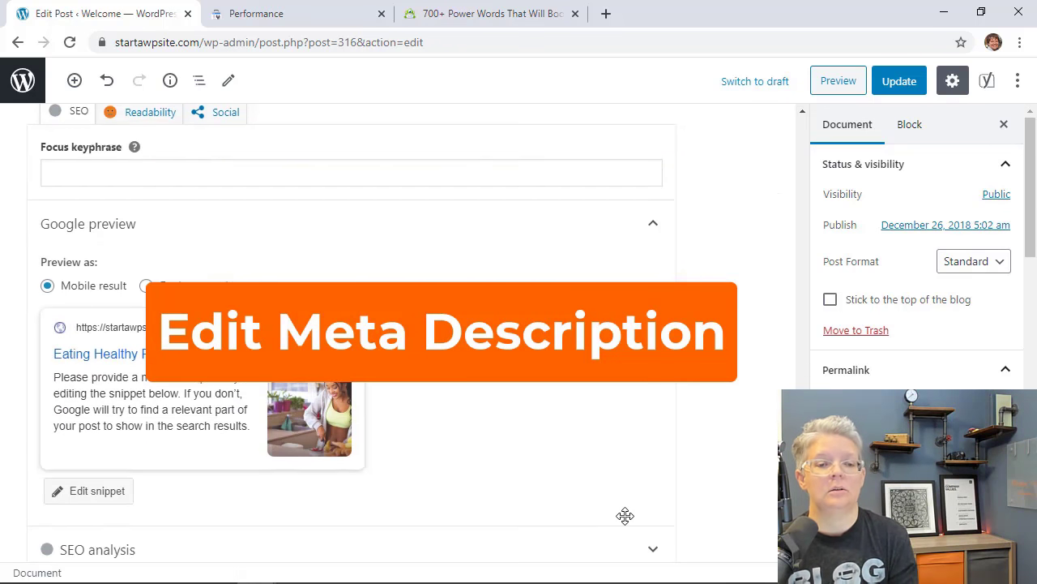
scroll(625, 515, down, 1)
scroll(625, 516, down, 1)
scroll(625, 515, up, 1)
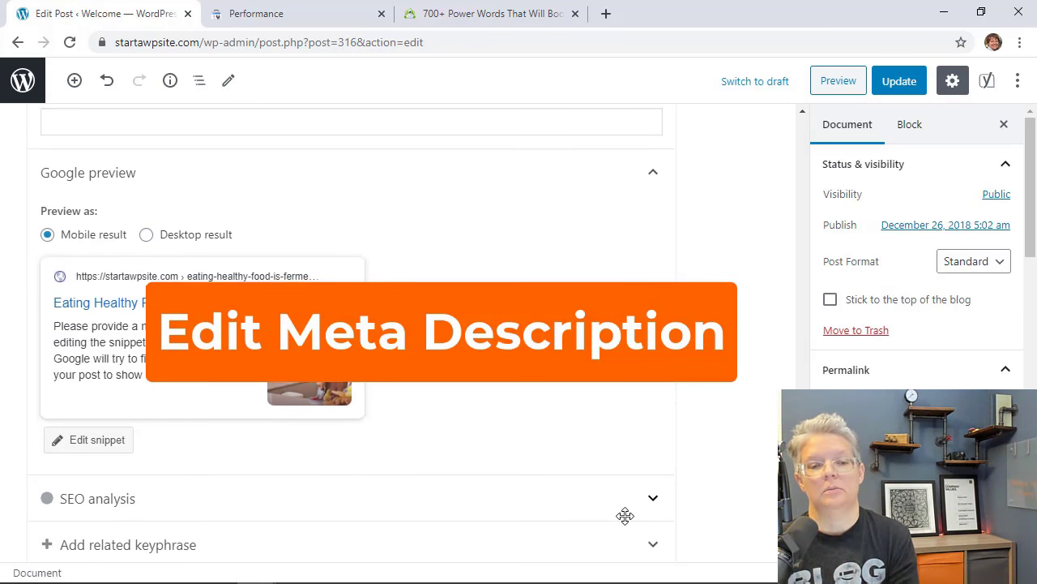
scroll(402, 428, down, 1)
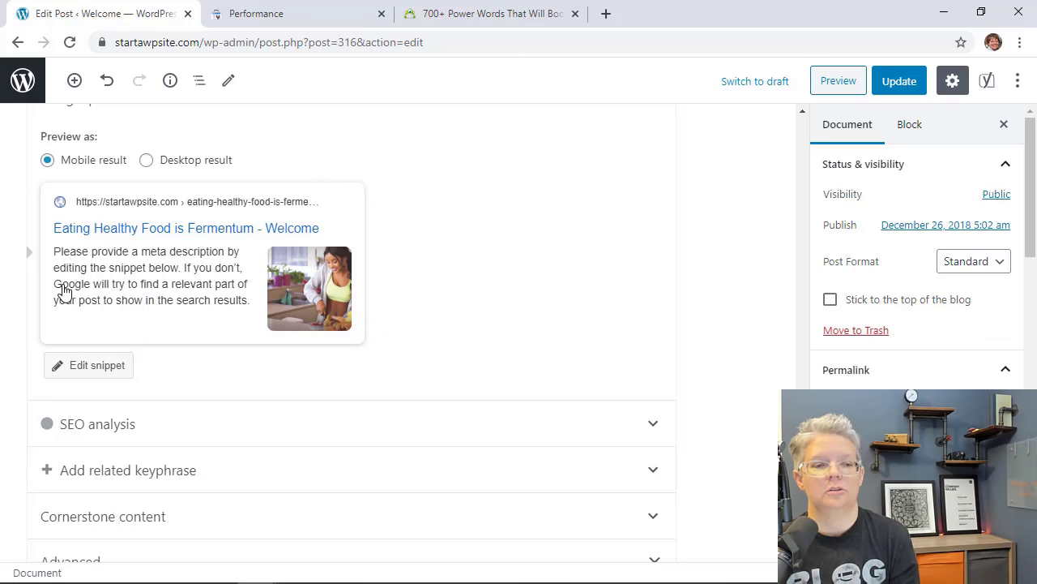
scroll(423, 318, down, 1)
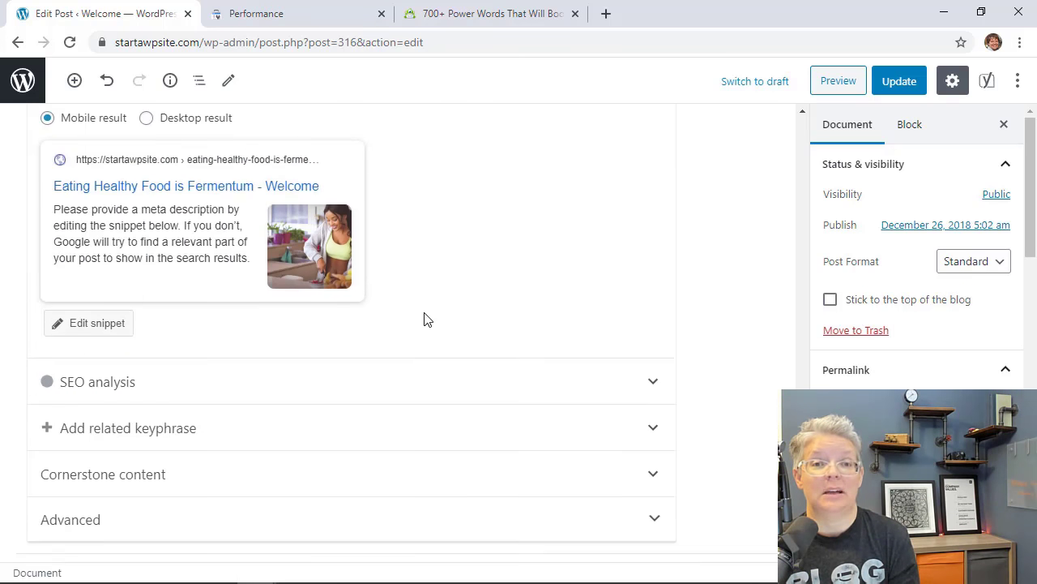
Open the post's search snippet for editing and place the text cursor in the meta description.
click(105, 334)
scroll(243, 318, down, 1)
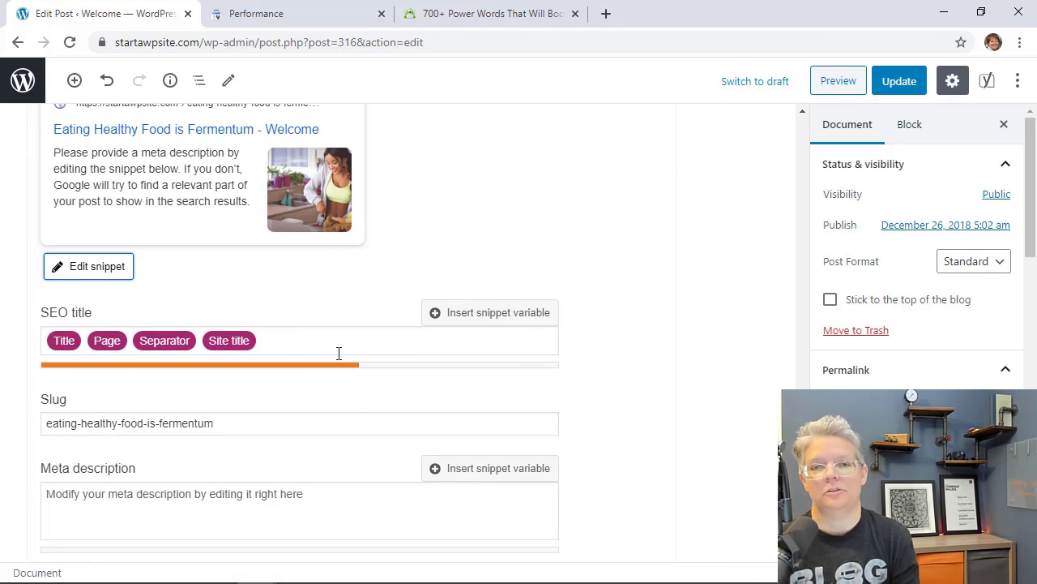
click(193, 494)
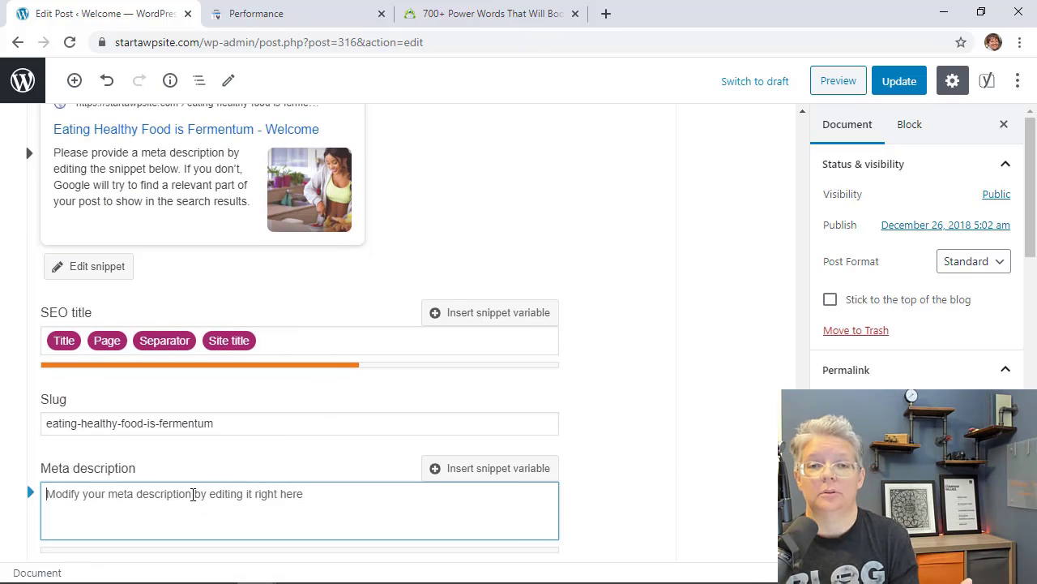
Remove the Separator and Site title variables from the post's SEO title.
scroll(195, 494, up, 1)
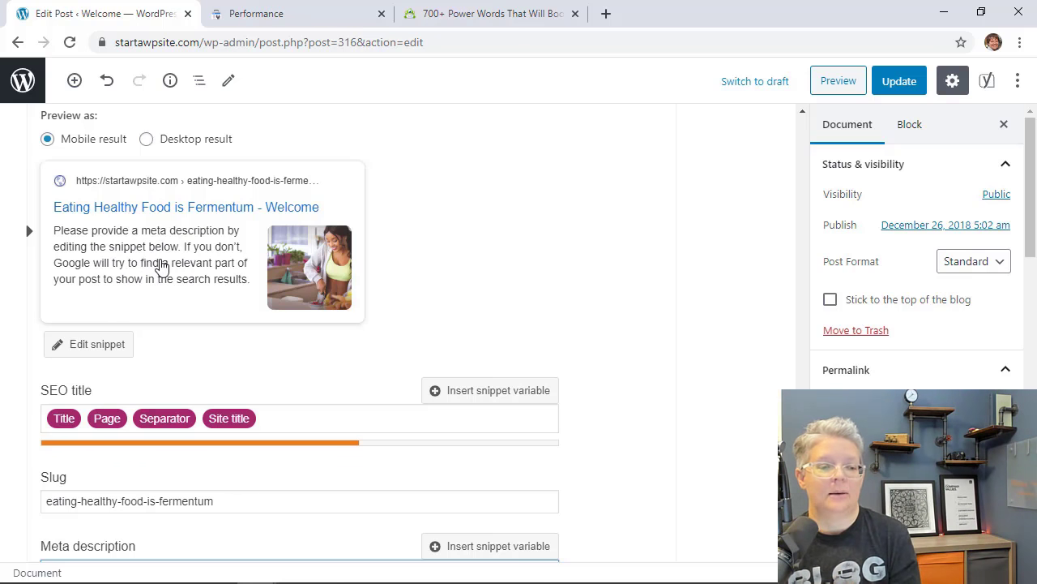
scroll(219, 308, down, 1)
click(285, 352)
key(BackSpace)
key(BackSpace)
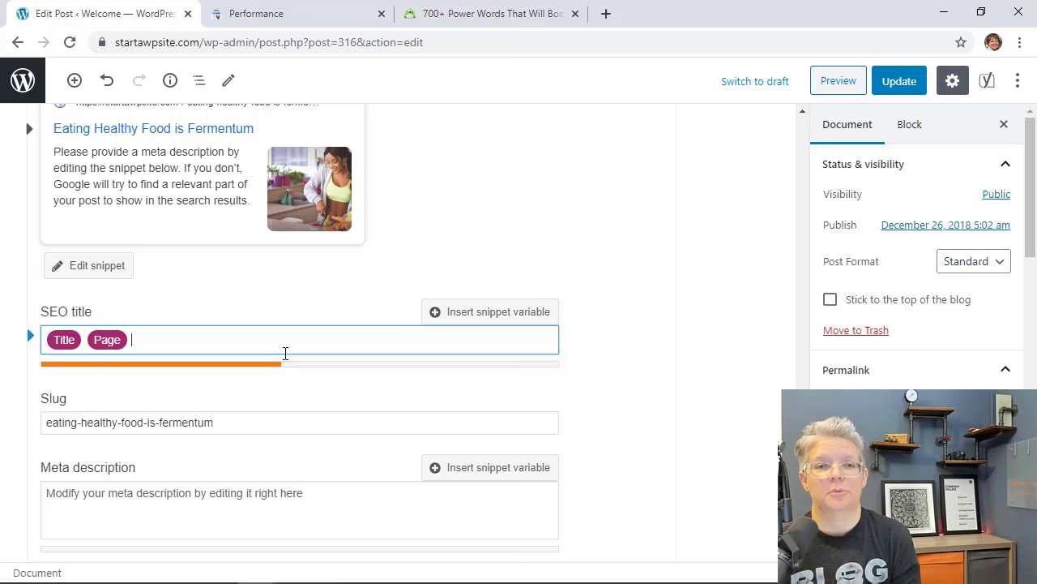
Undo the removal of the Separator and Site title variables from the post's SEO title.
key(ctrl+z)
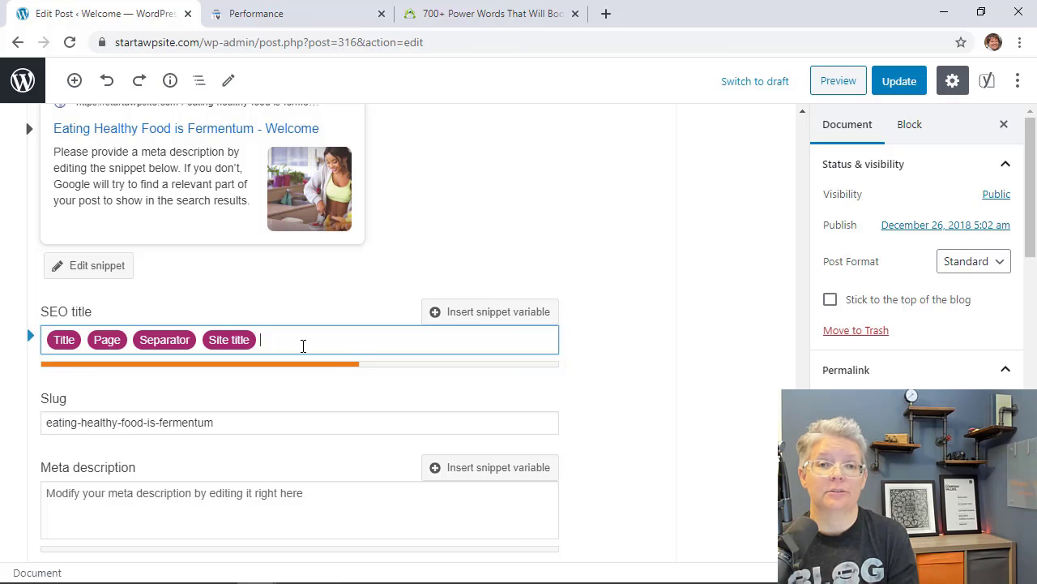
scroll(301, 345, up, 1)
Switch to Google Search Console, reload the Performance report and add the Average position metric to it.
key(ctrl+Tab)
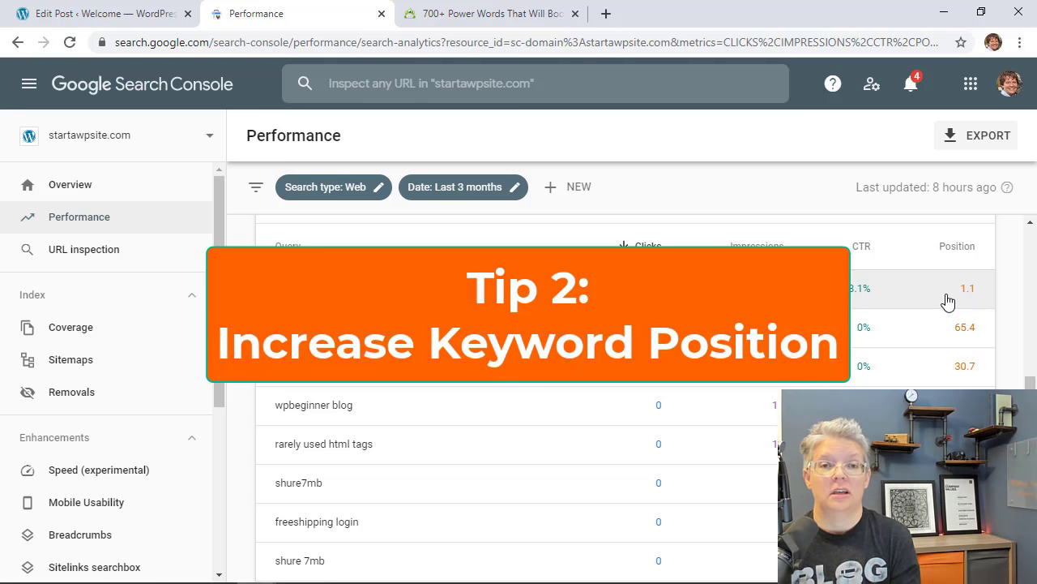
scroll(630, 296, up, 1)
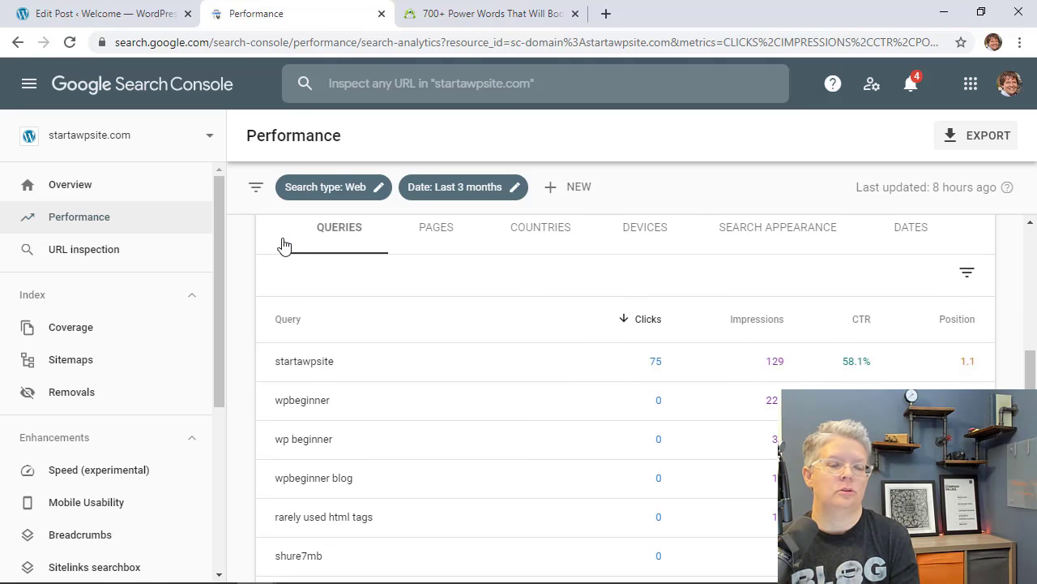
click(93, 216)
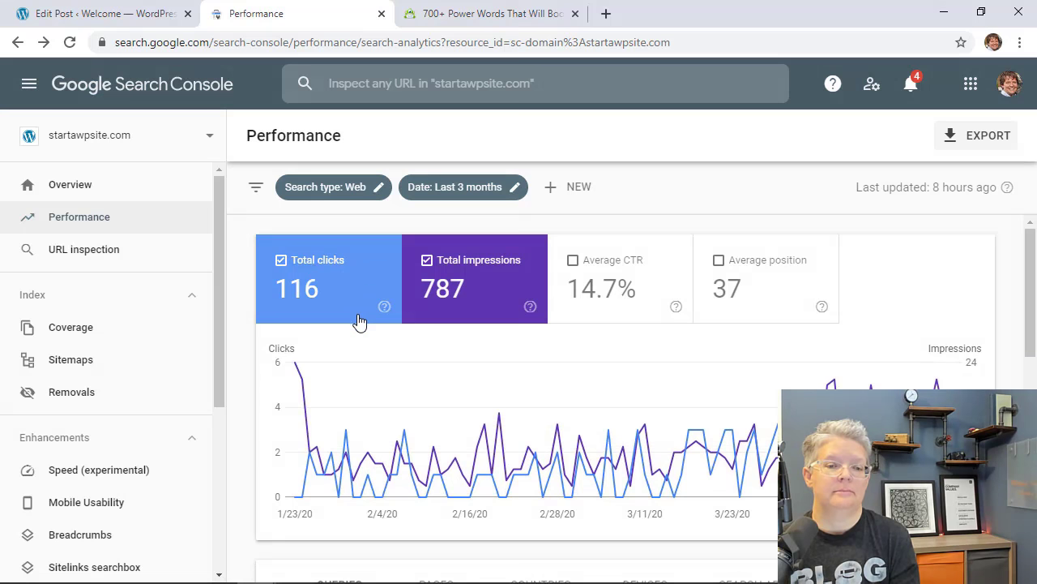
scroll(359, 320, down, 1)
scroll(359, 322, up, 1)
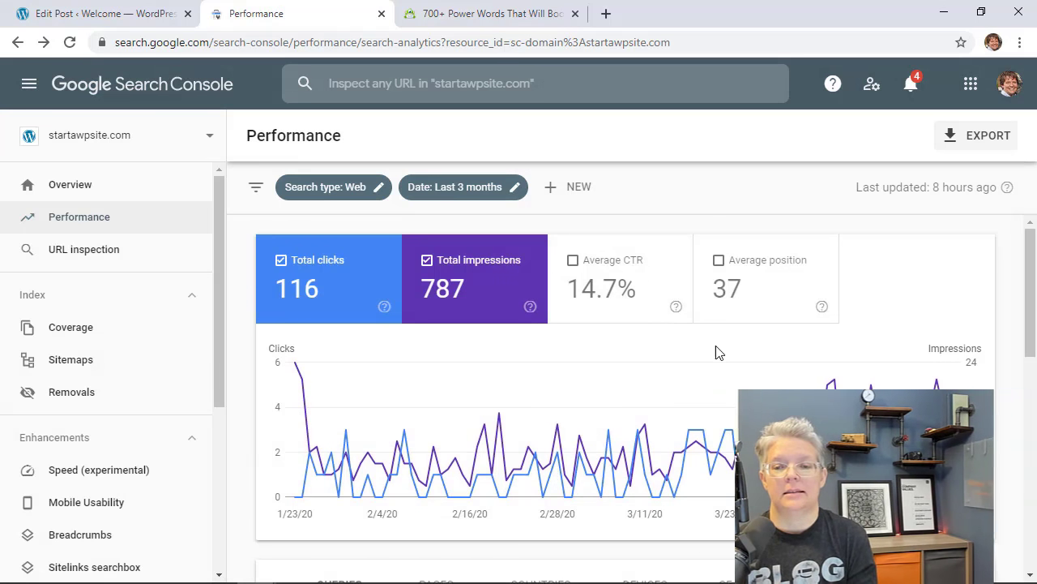
click(747, 296)
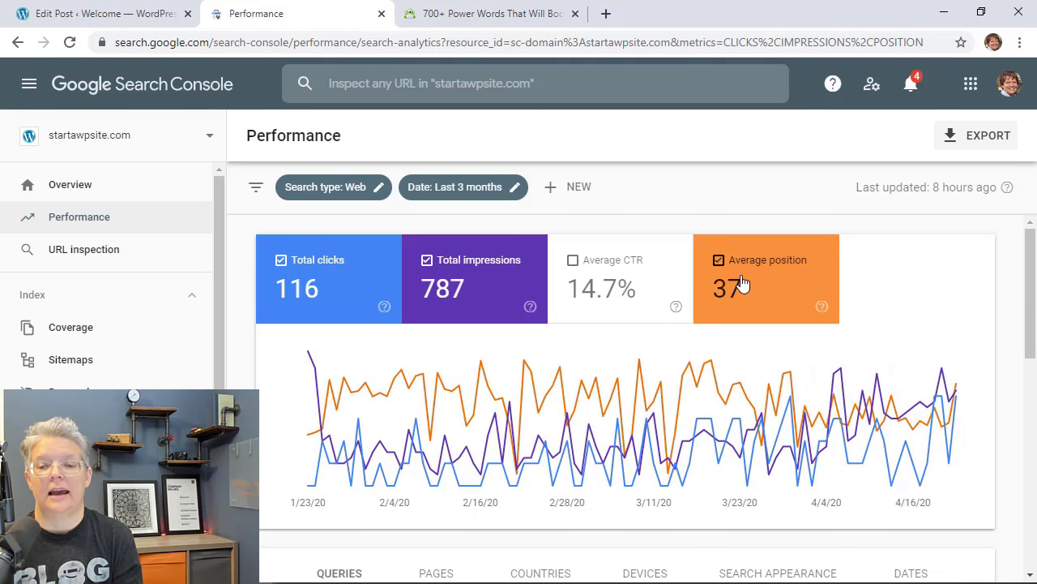
Examine the average position of each search query in the Performance report's query table.
scroll(702, 349, down, 1)
scroll(702, 354, down, 2)
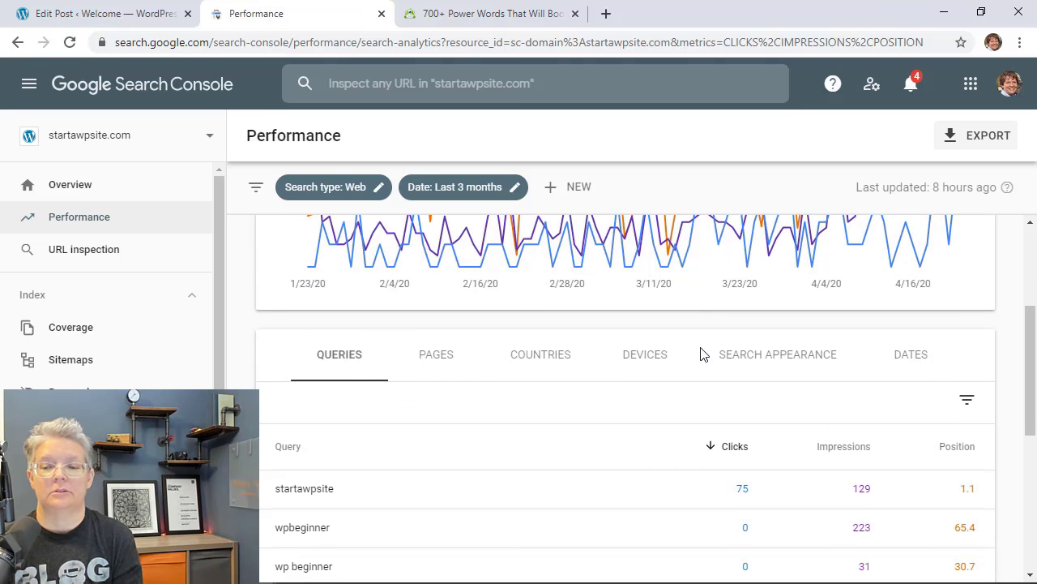
scroll(910, 524, down, 1)
scroll(975, 375, up, 1)
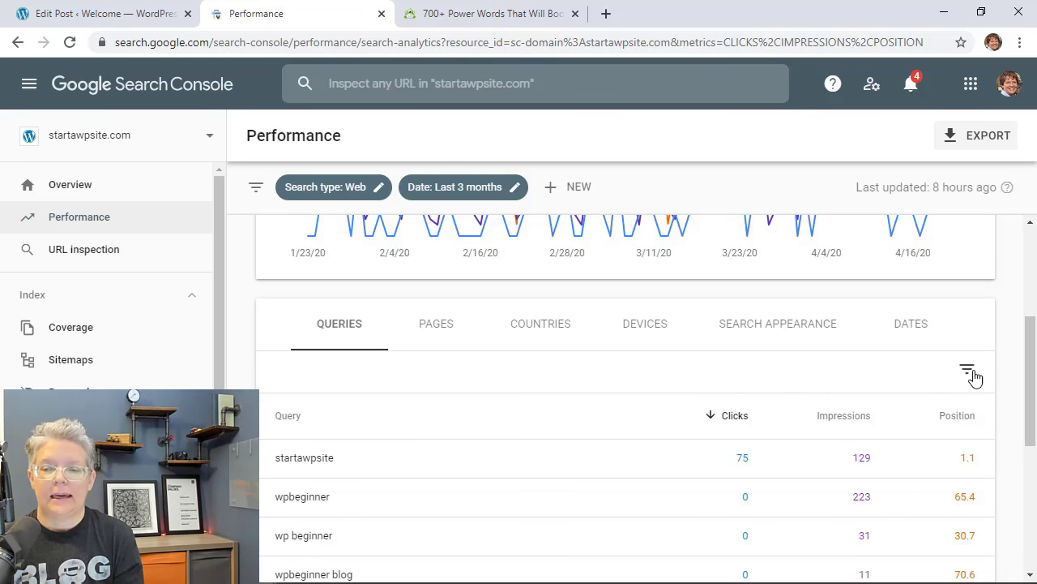
scroll(950, 492, down, 3)
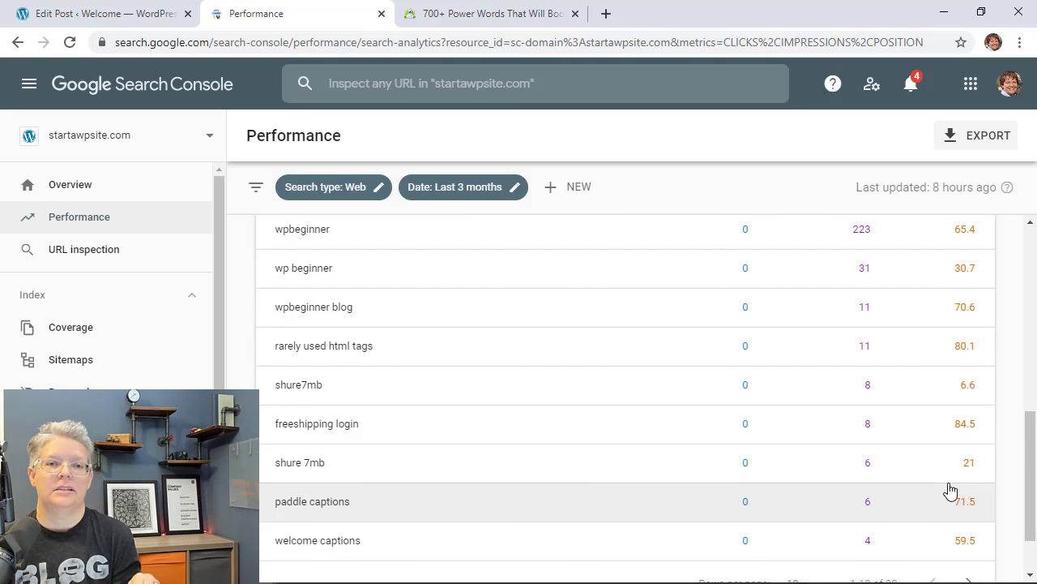
scroll(950, 492, up, 2)
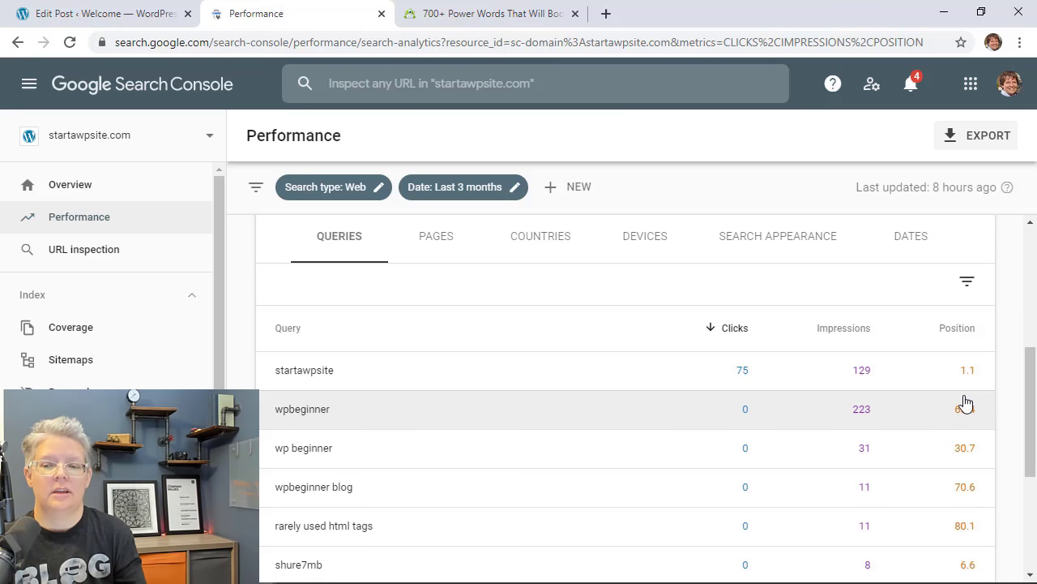
scroll(965, 403, down, 2)
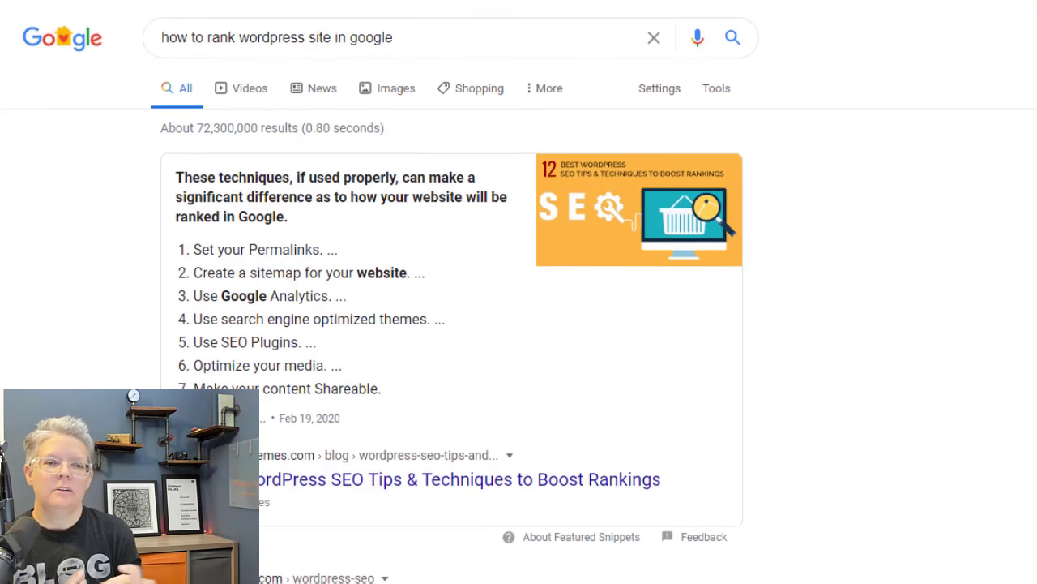
Look through the Google search results for "how to rank wordpress site in google".
scroll(519, 292, down, 3)
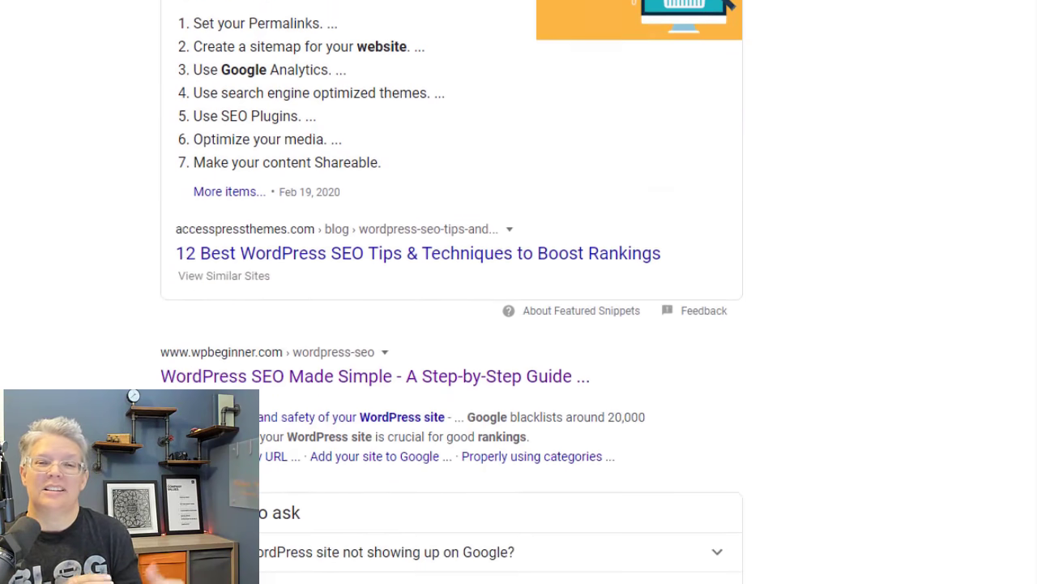
scroll(454, 292, down, 10)
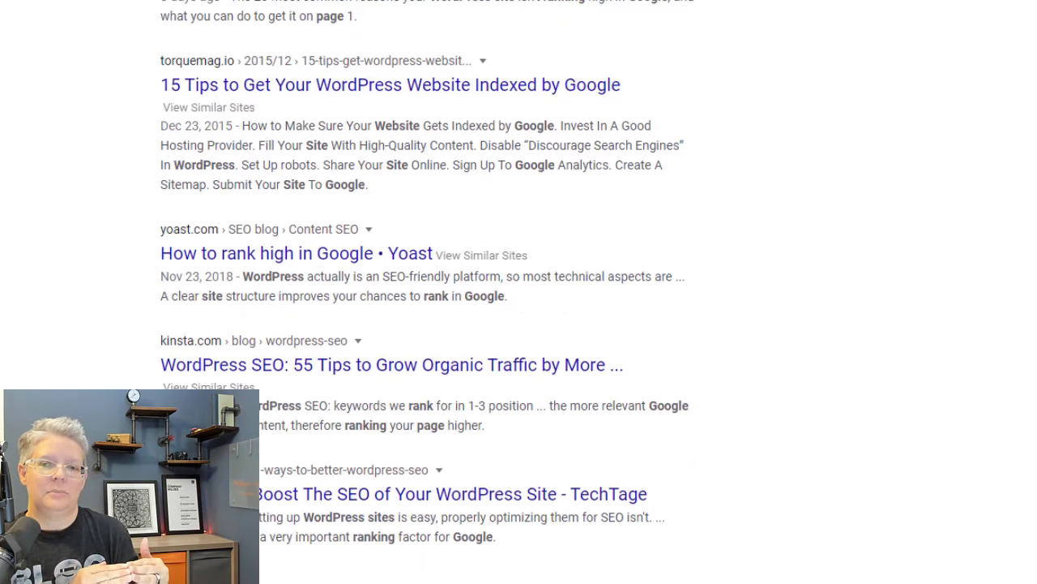
scroll(454, 291, down, 3)
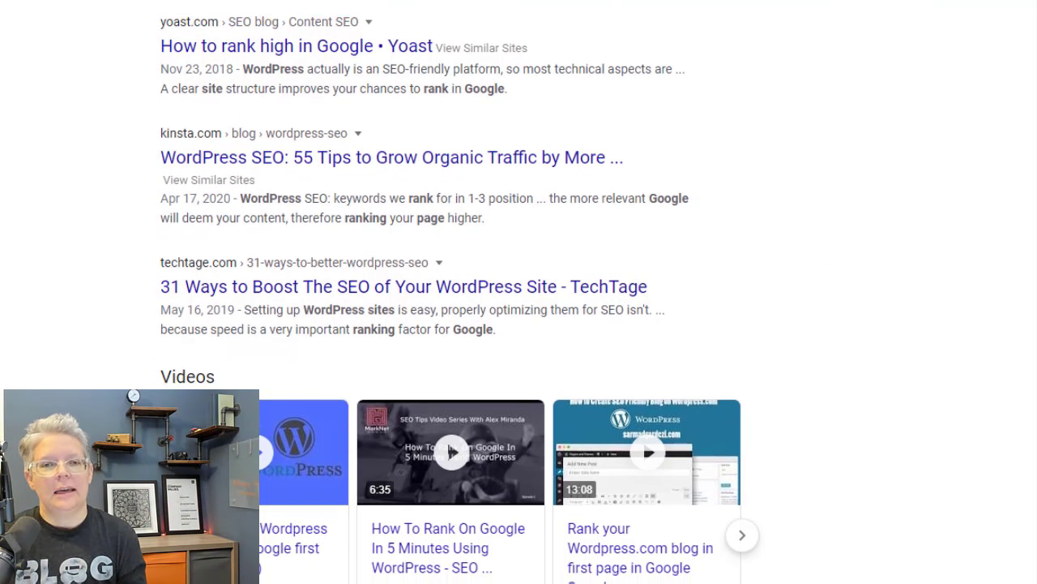
scroll(454, 292, down, 10)
scroll(518, 292, down, 2)
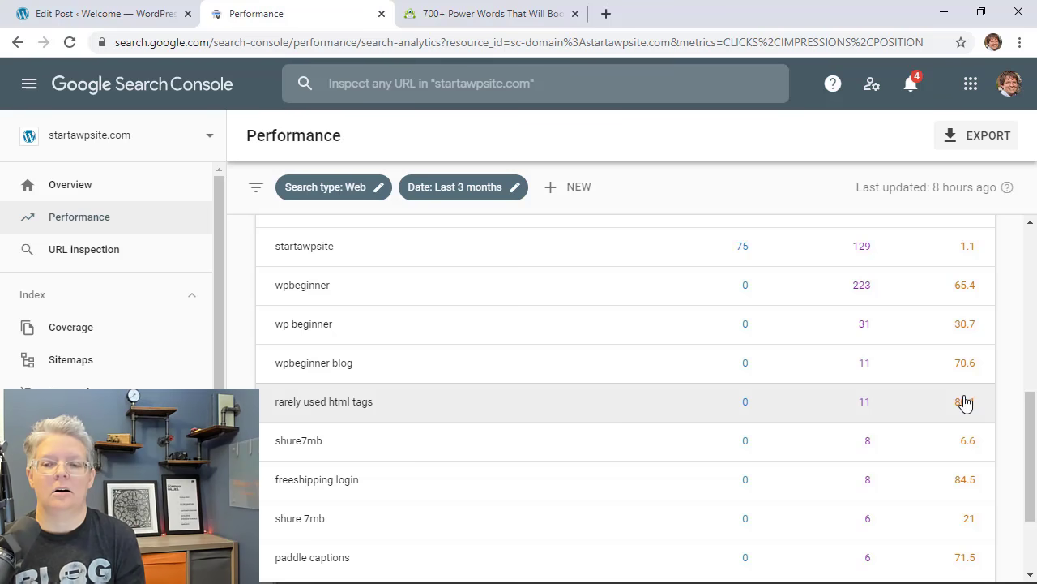
Filter the query table to queries with a position greater than 7.
scroll(964, 403, up, 1)
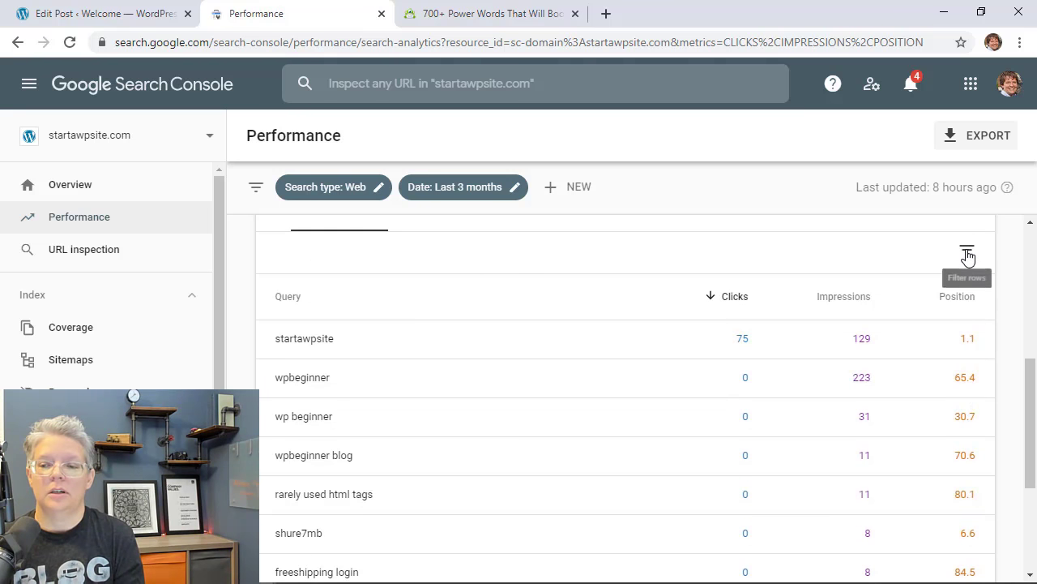
scroll(968, 255, up, 1)
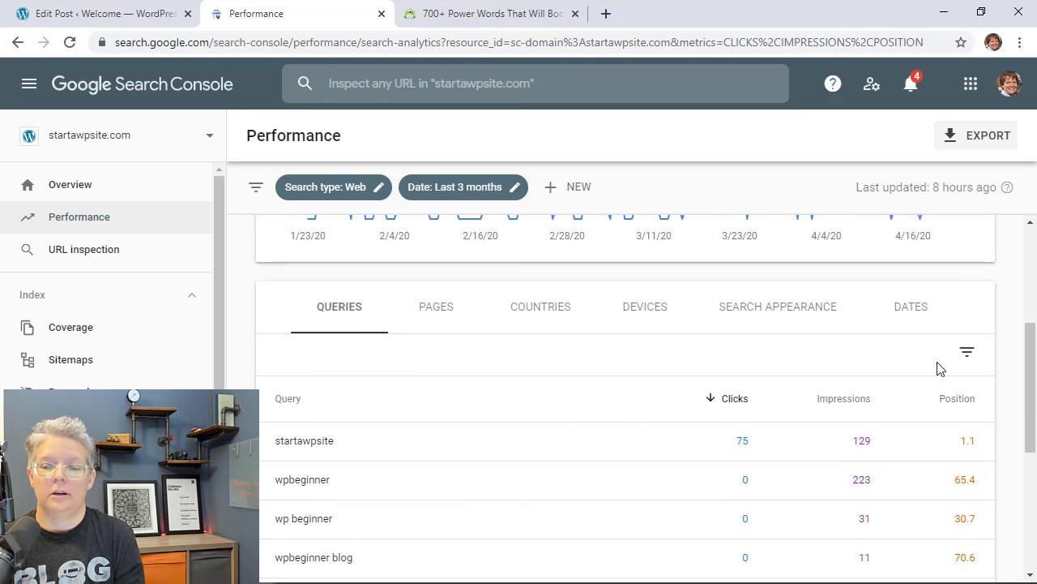
click(967, 353)
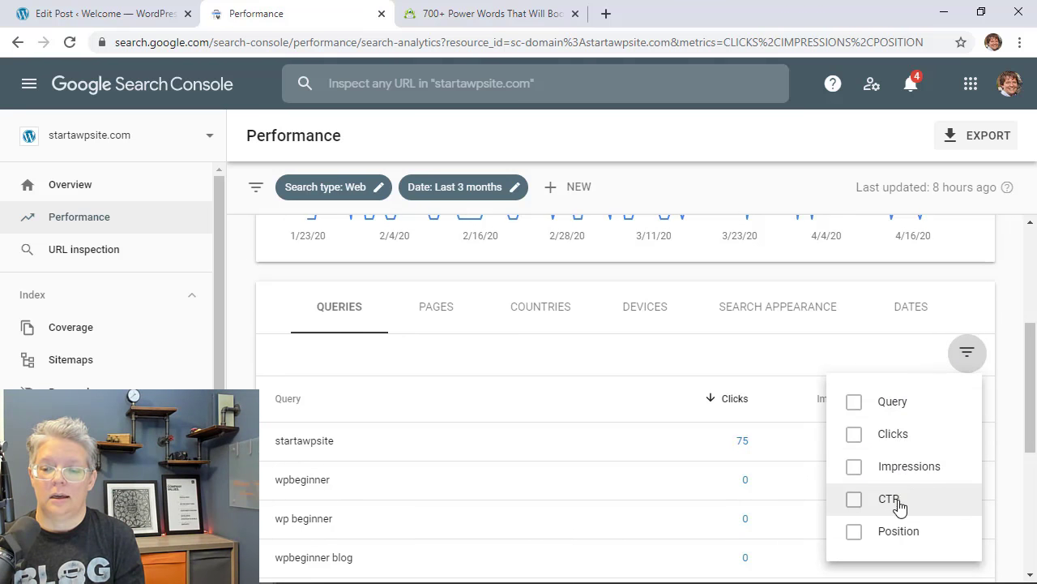
click(898, 530)
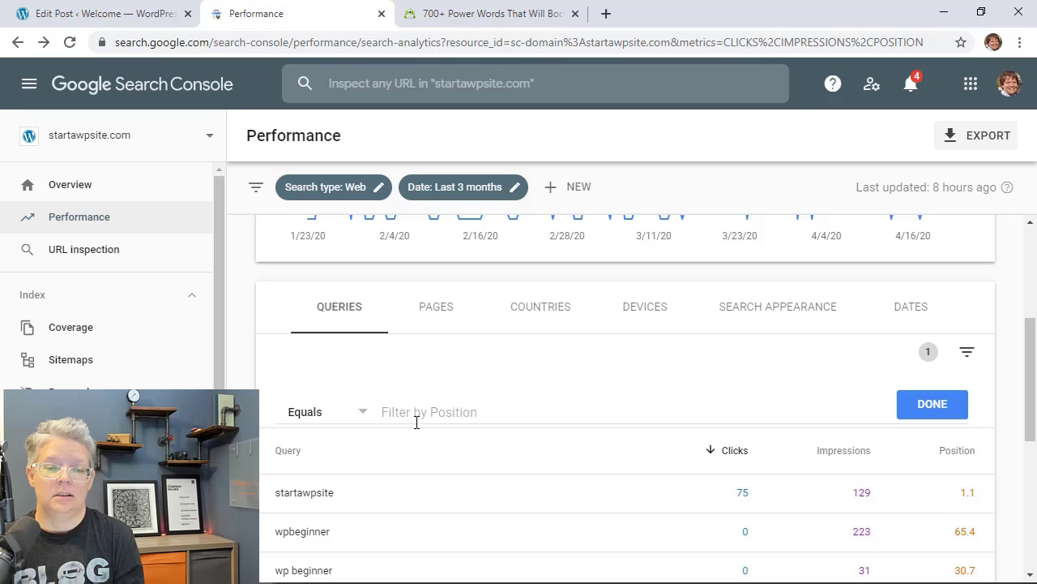
click(359, 419)
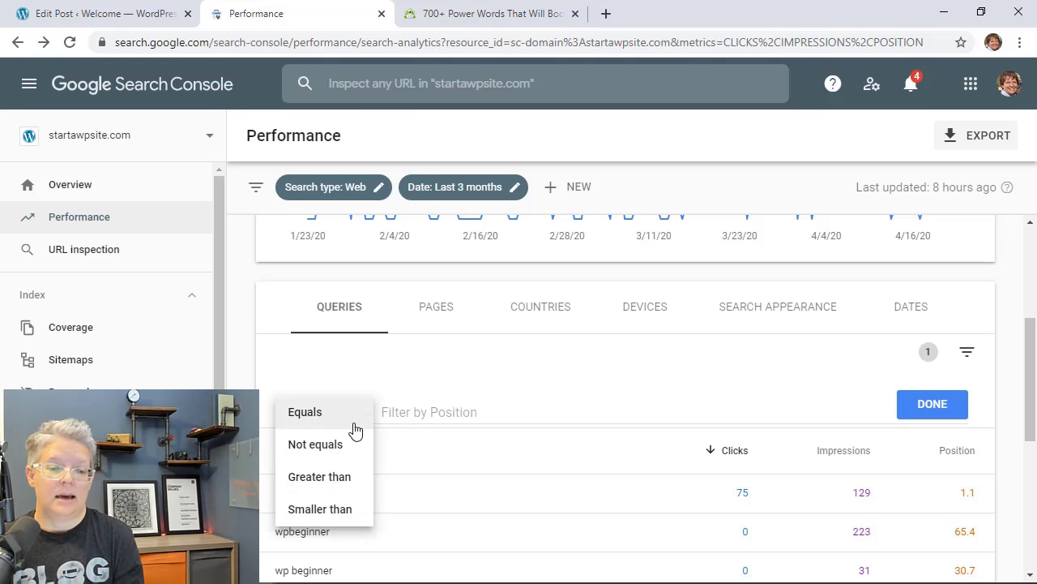
click(334, 480)
click(392, 418)
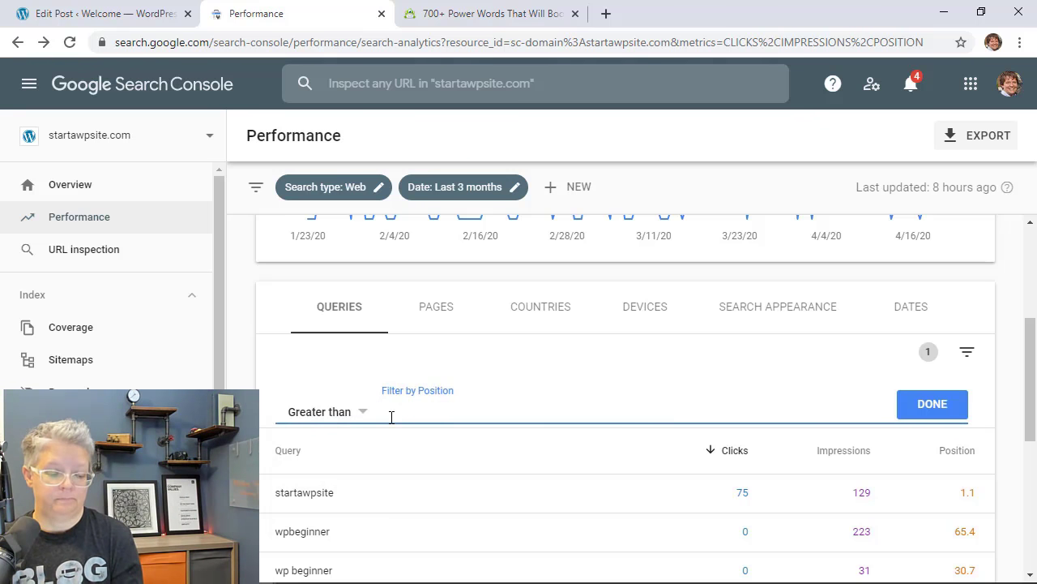
text(7)
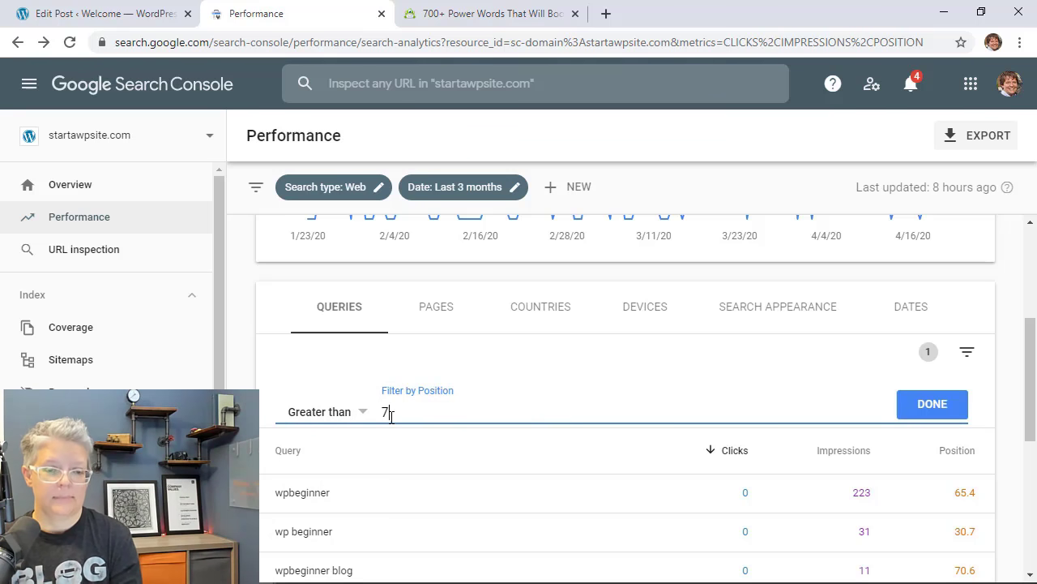
click(950, 404)
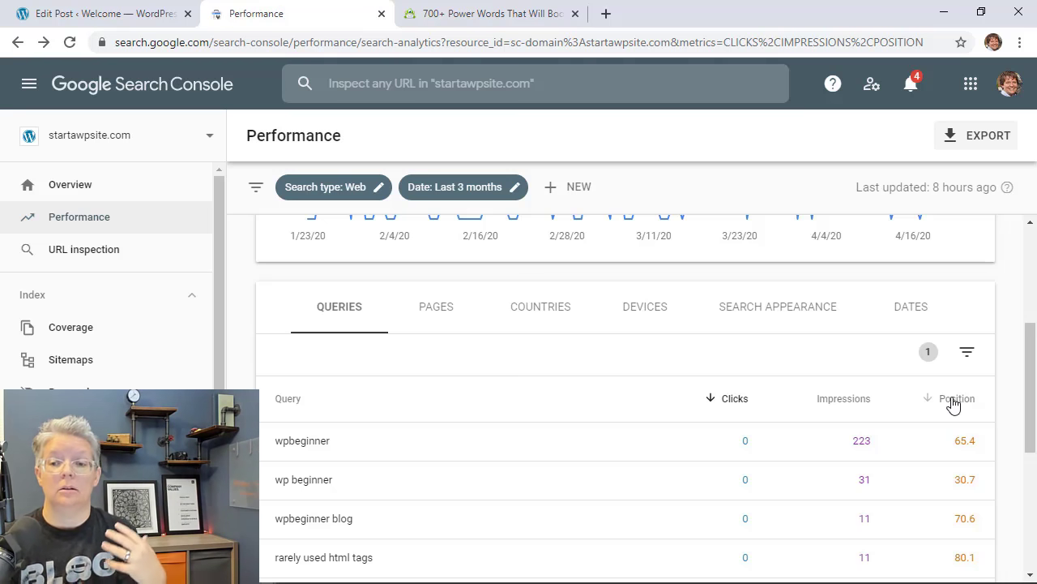
Review the filtered queries, open the "shure 7mb" query and examine which page ranks for it.
scroll(953, 406, down, 2)
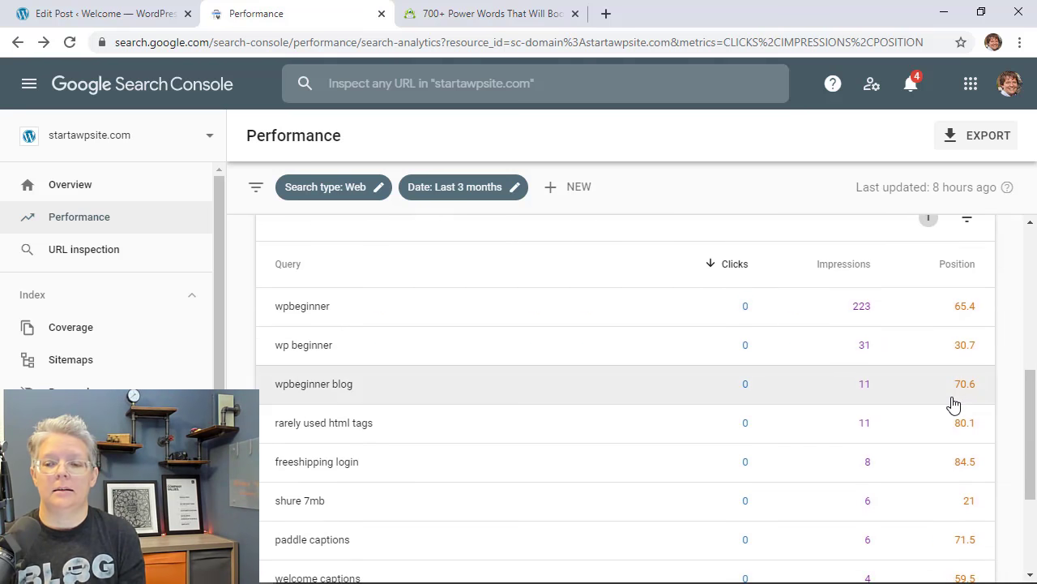
scroll(954, 405, down, 1)
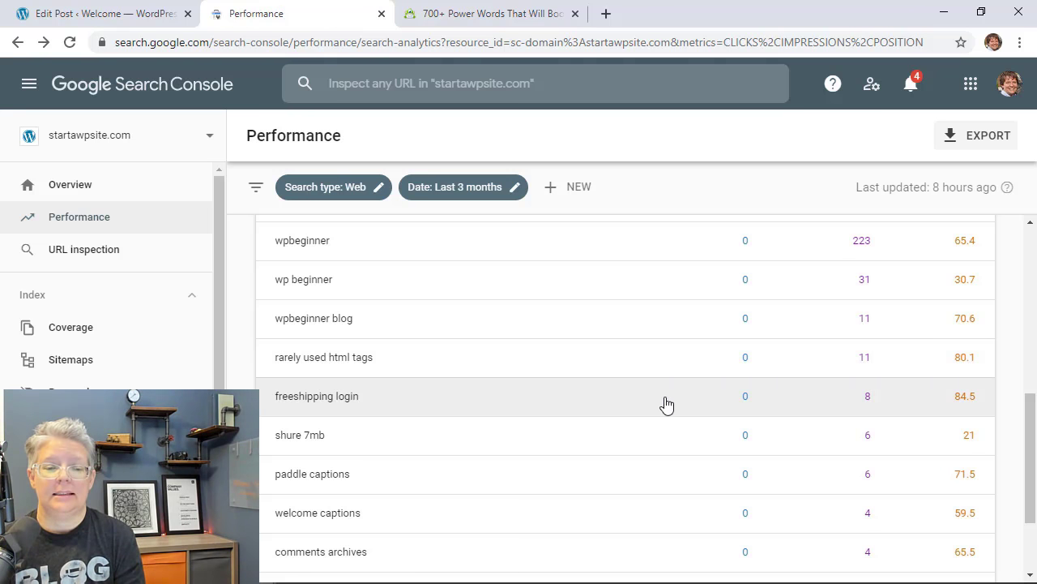
scroll(665, 404, down, 1)
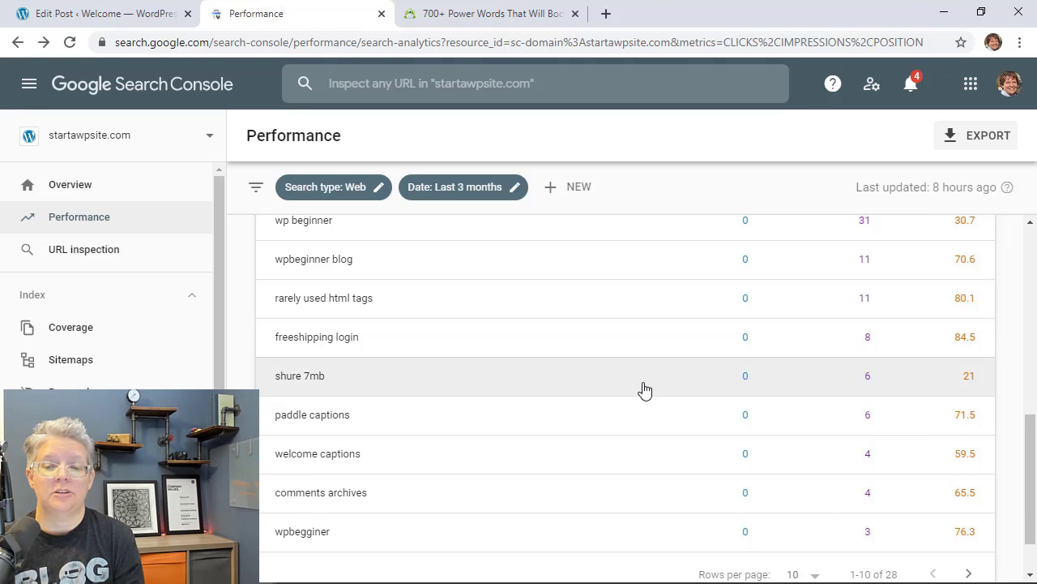
click(641, 383)
scroll(440, 377, down, 3)
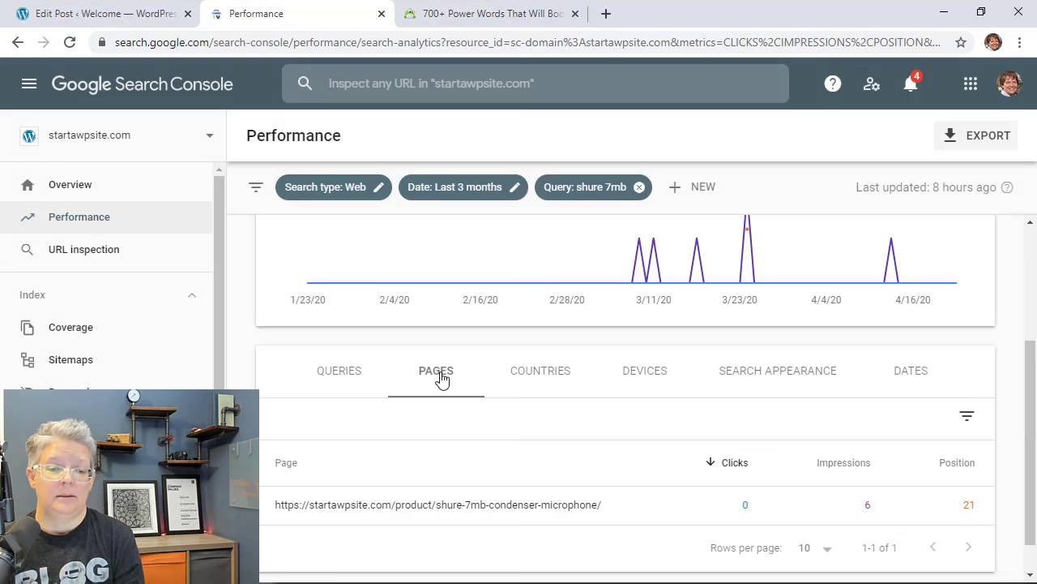
scroll(496, 415, down, 1)
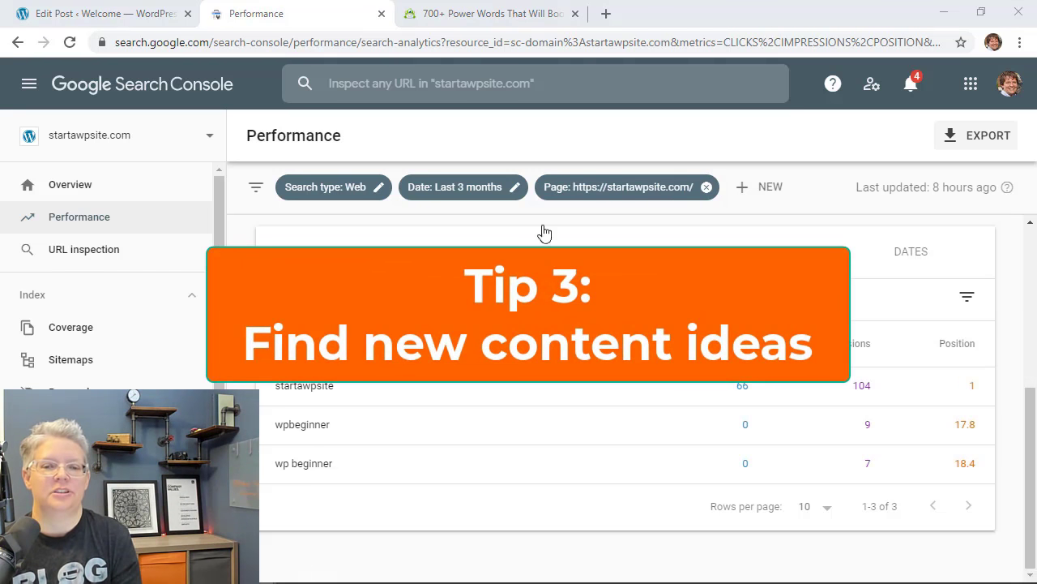
click(698, 188)
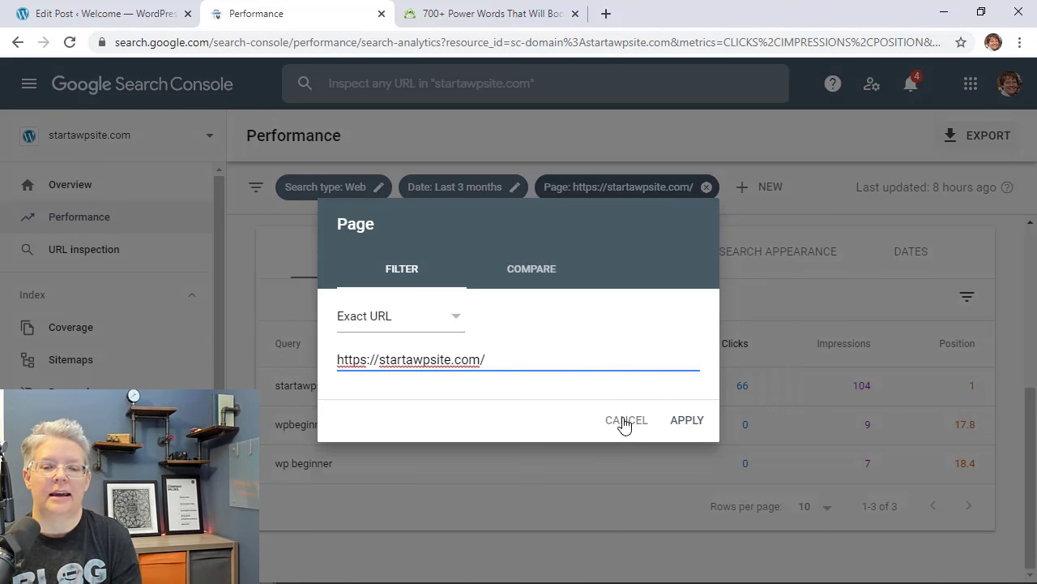
click(623, 422)
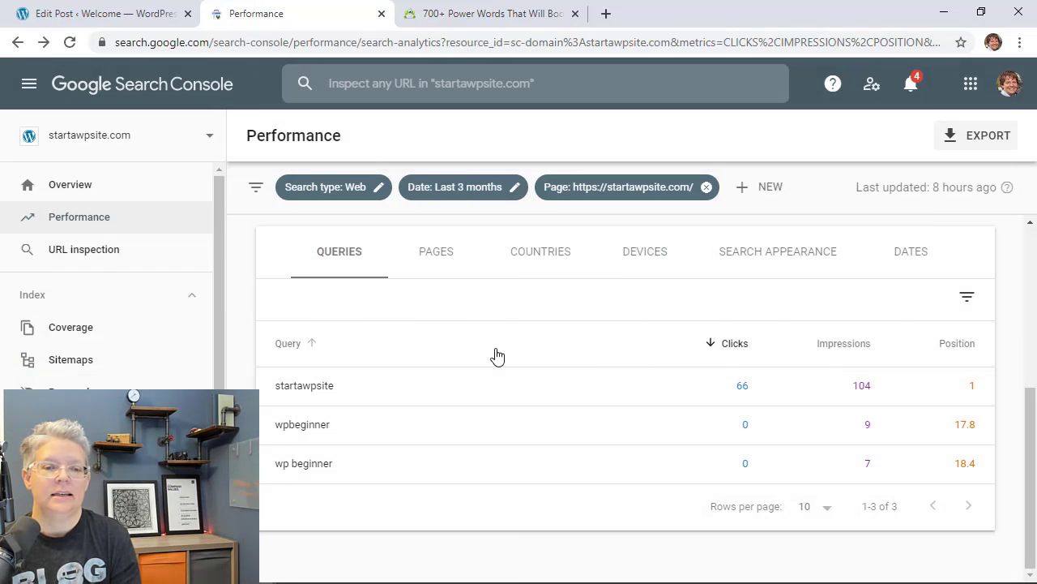
click(706, 188)
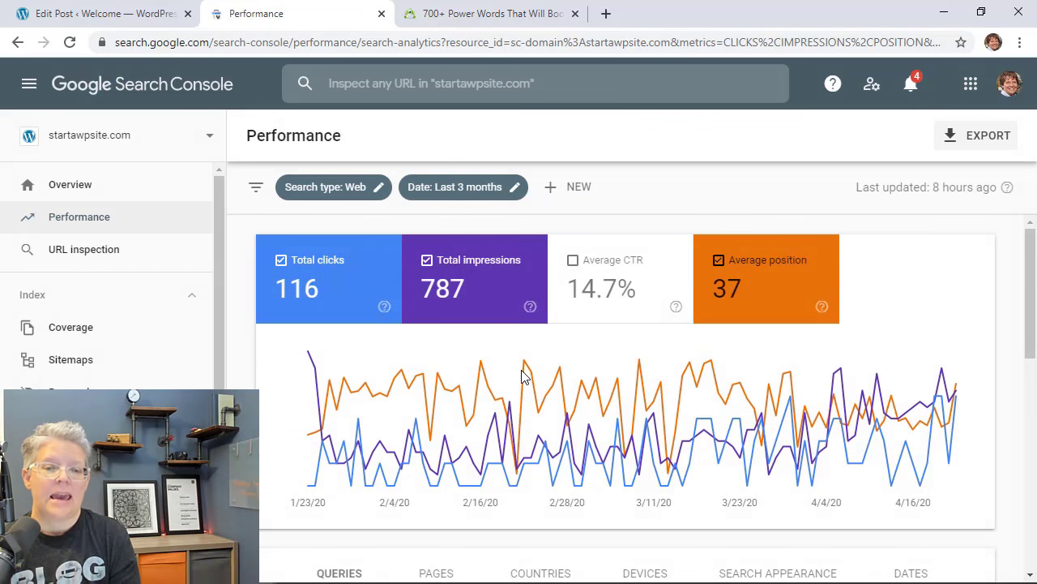
Show the Performance report's data by page to look over the site's individual pages.
scroll(522, 376, down, 4)
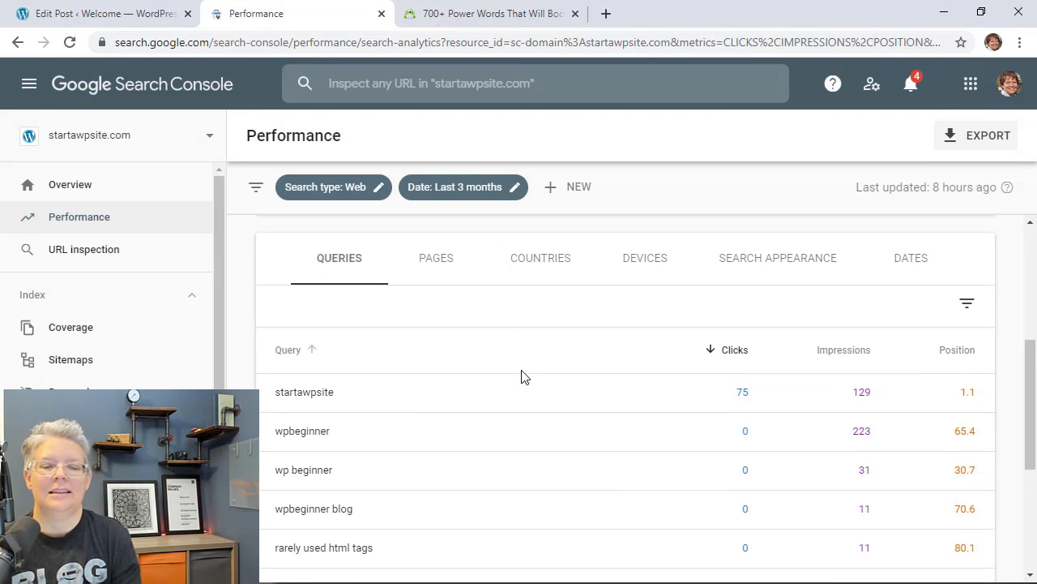
scroll(523, 376, up, 4)
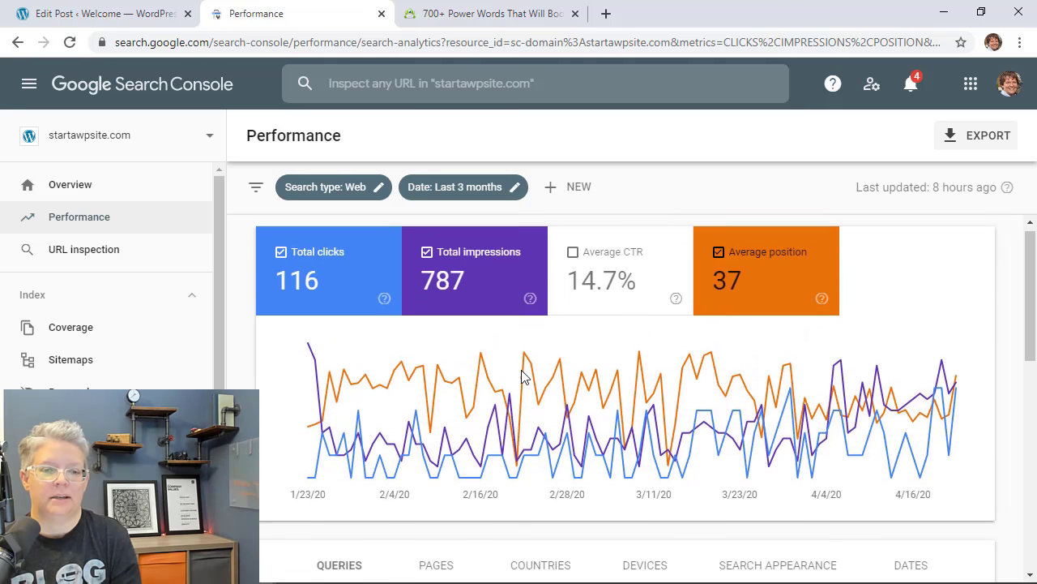
scroll(487, 378, down, 3)
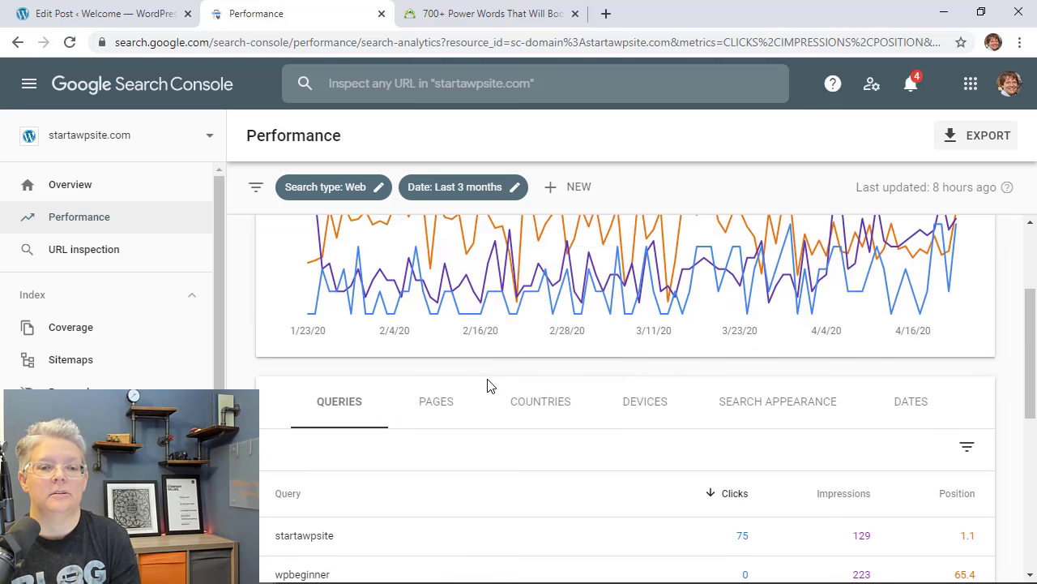
click(438, 348)
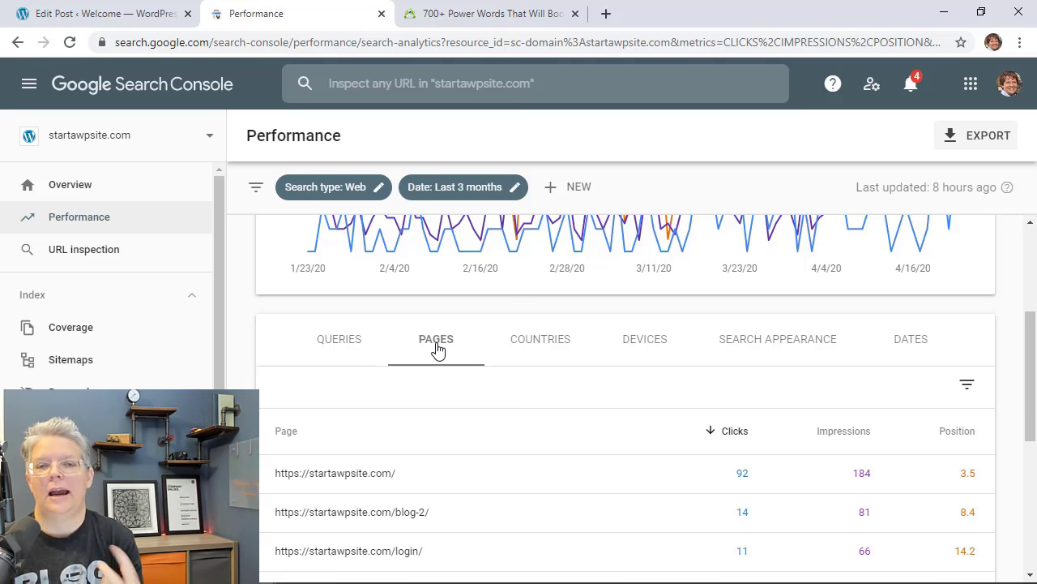
scroll(438, 348, down, 2)
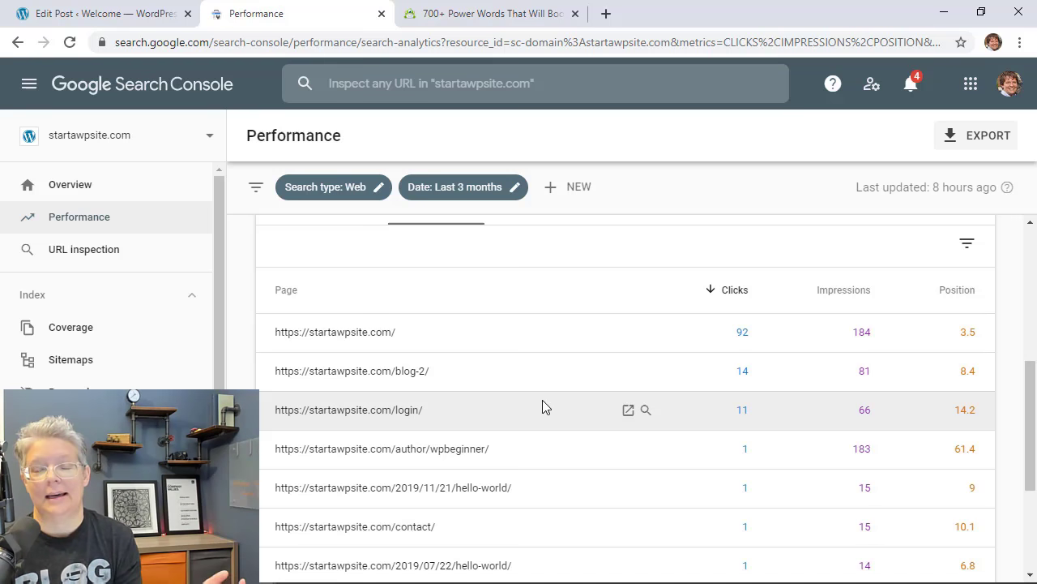
scroll(542, 399, down, 1)
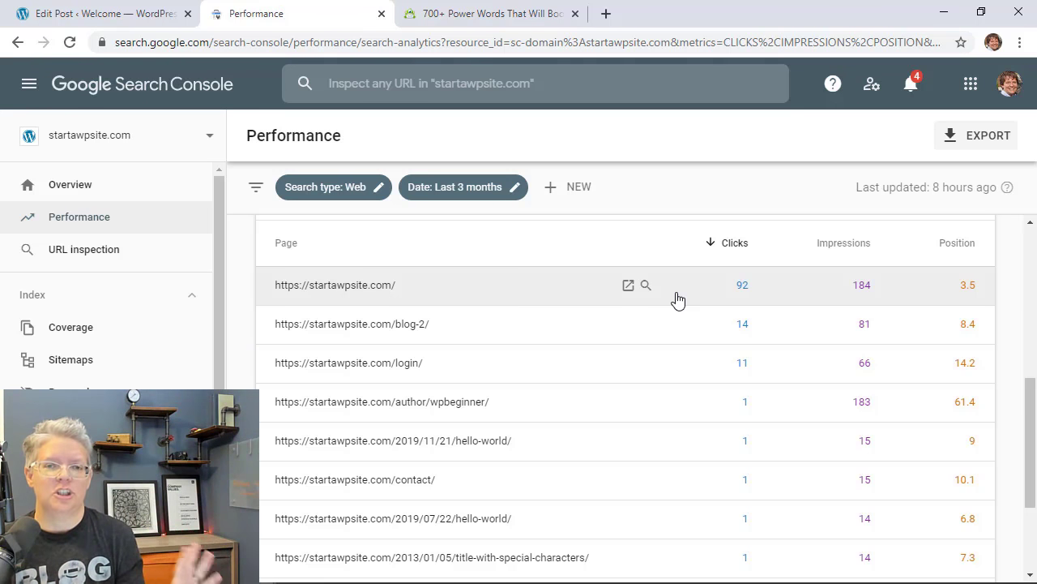
scroll(678, 300, down, 3)
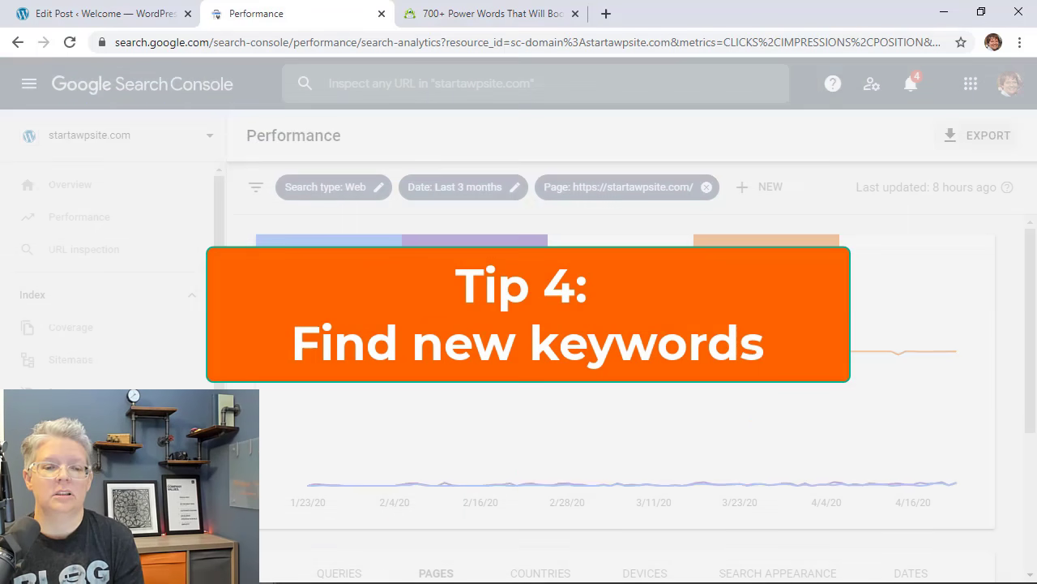
scroll(429, 466, down, 3)
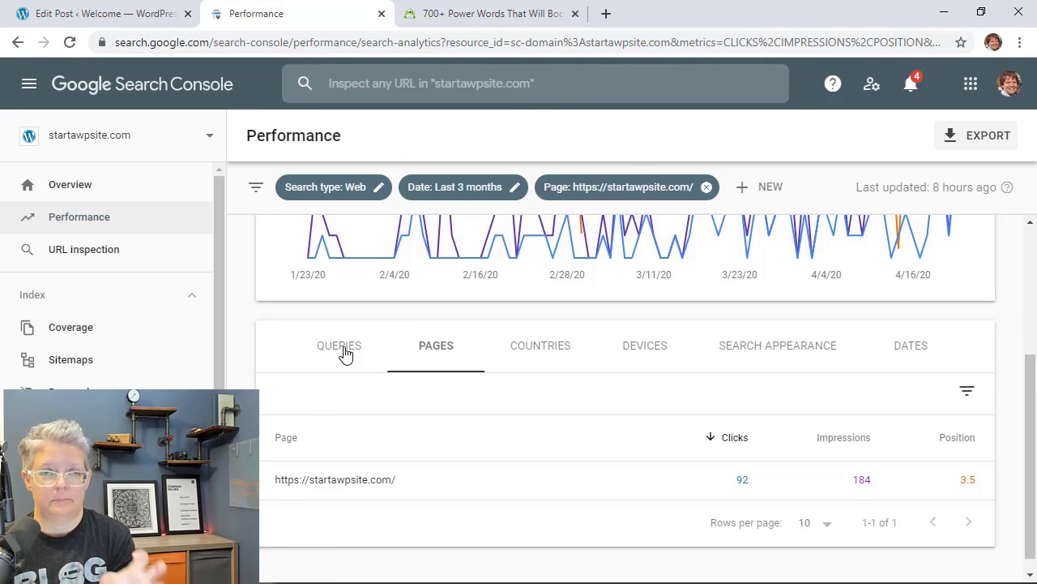
click(344, 350)
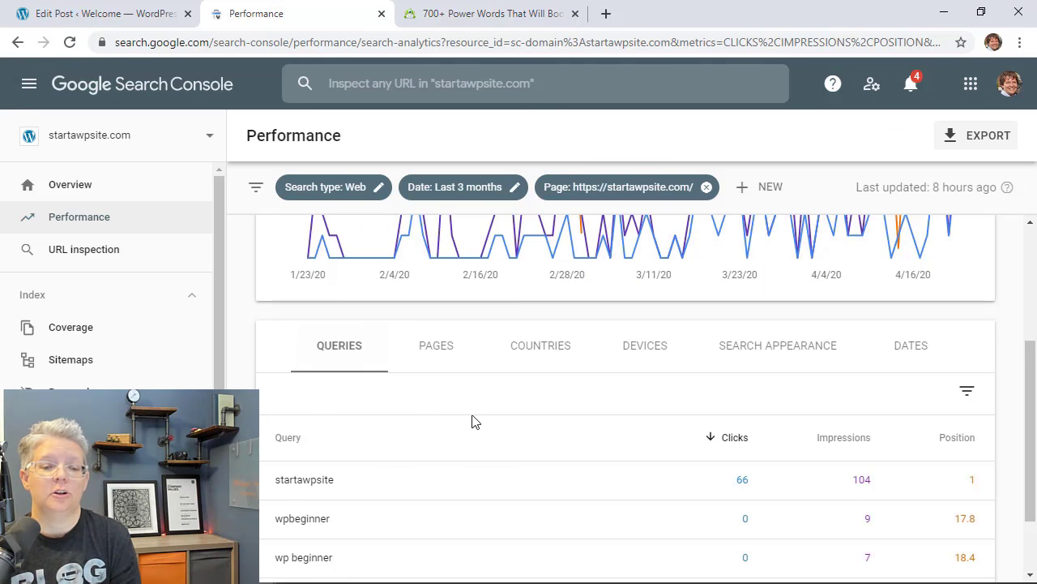
scroll(478, 433, down, 1)
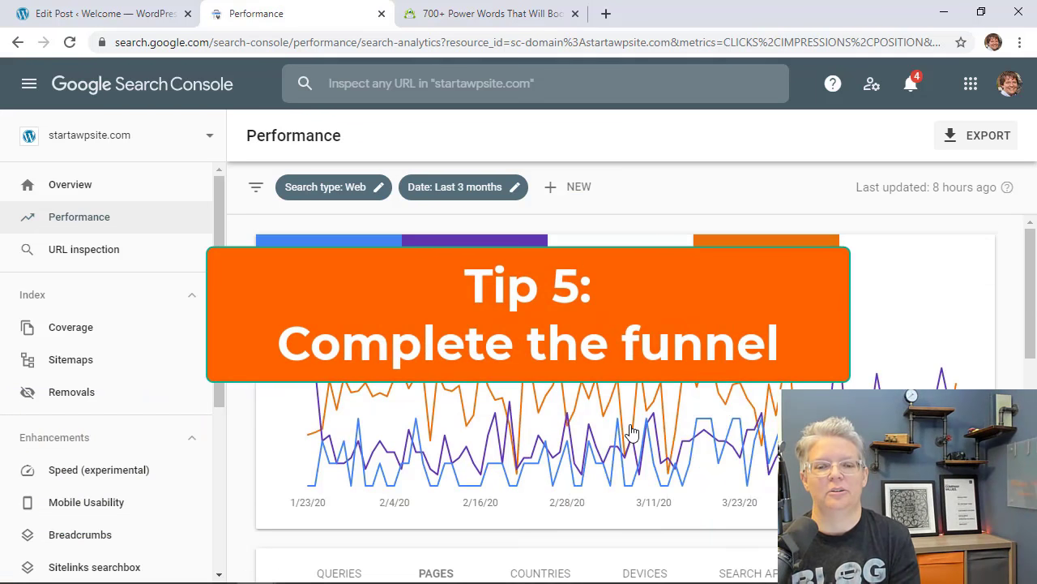
Show the Performance report's queries for the whole site and review them for related content that completes the funnel.
scroll(632, 431, down, 3)
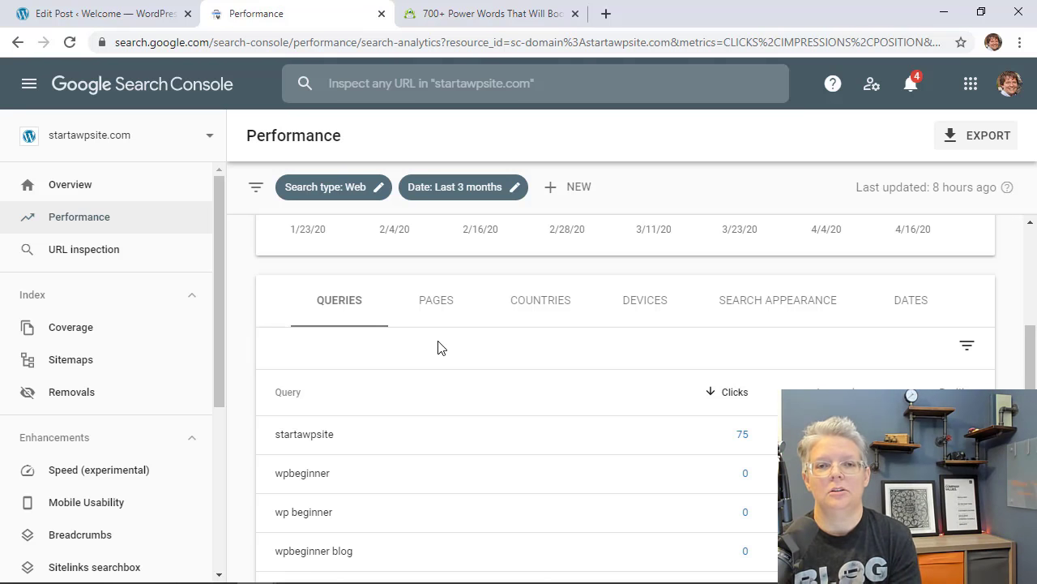
scroll(437, 347, down, 1)
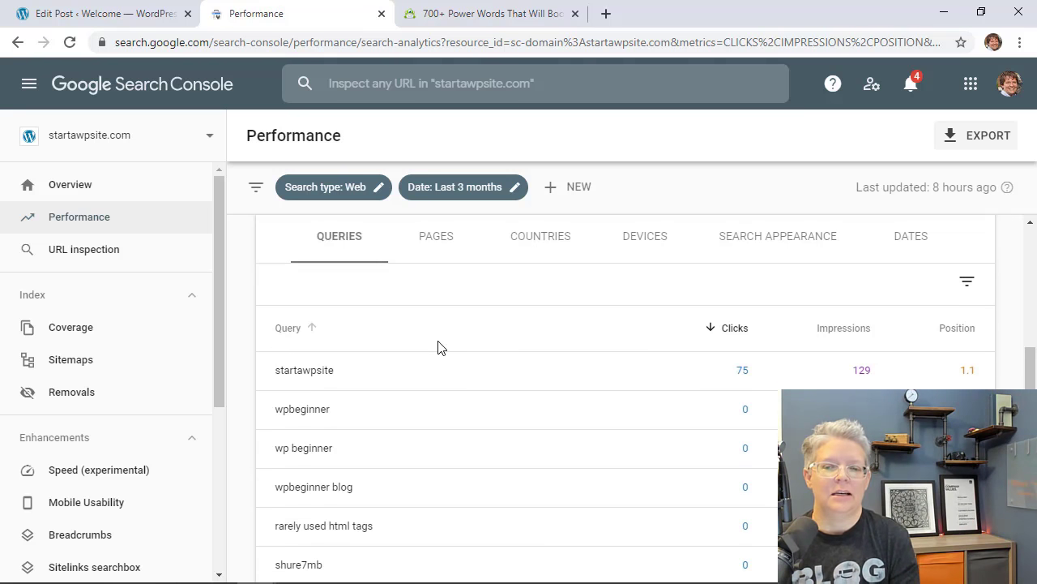
scroll(438, 347, up, 3)
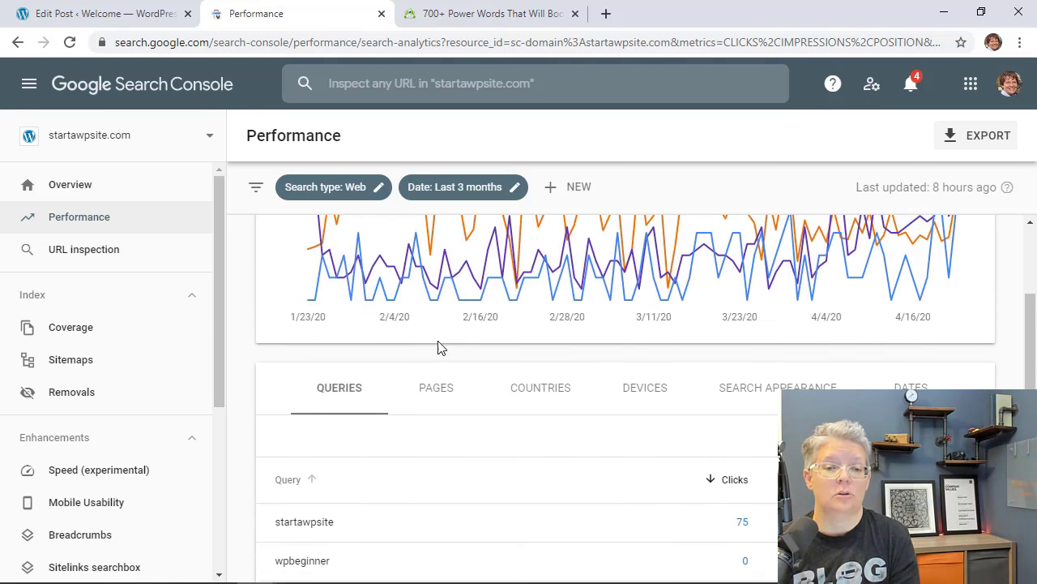
scroll(438, 348, down, 2)
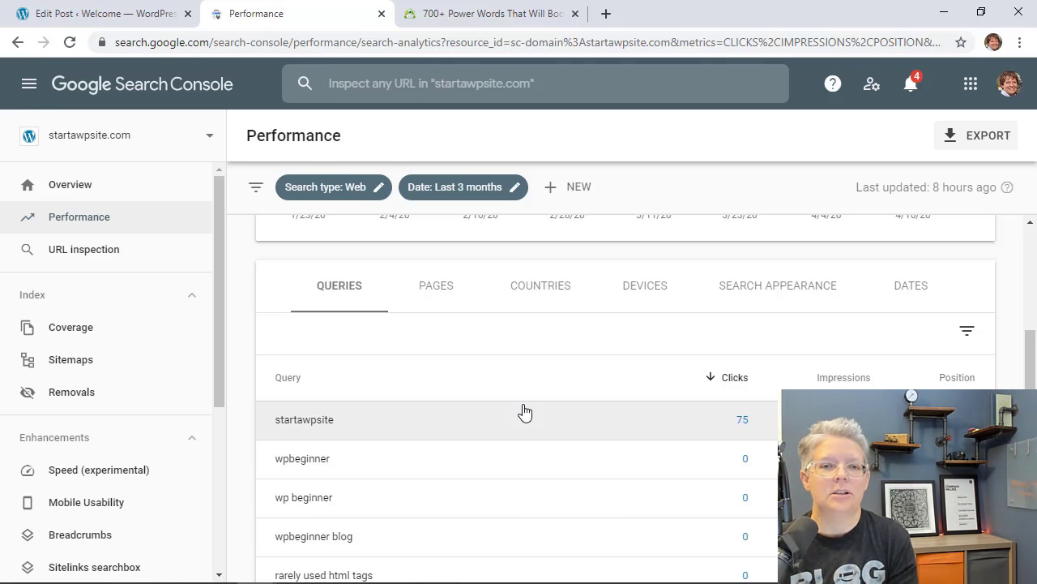
scroll(524, 412, down, 1)
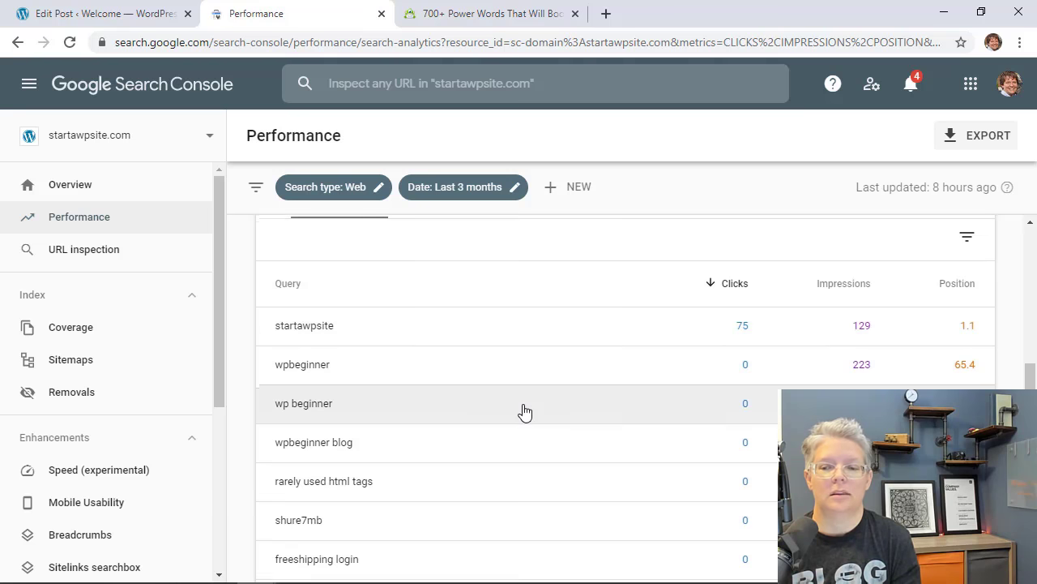
scroll(524, 412, down, 2)
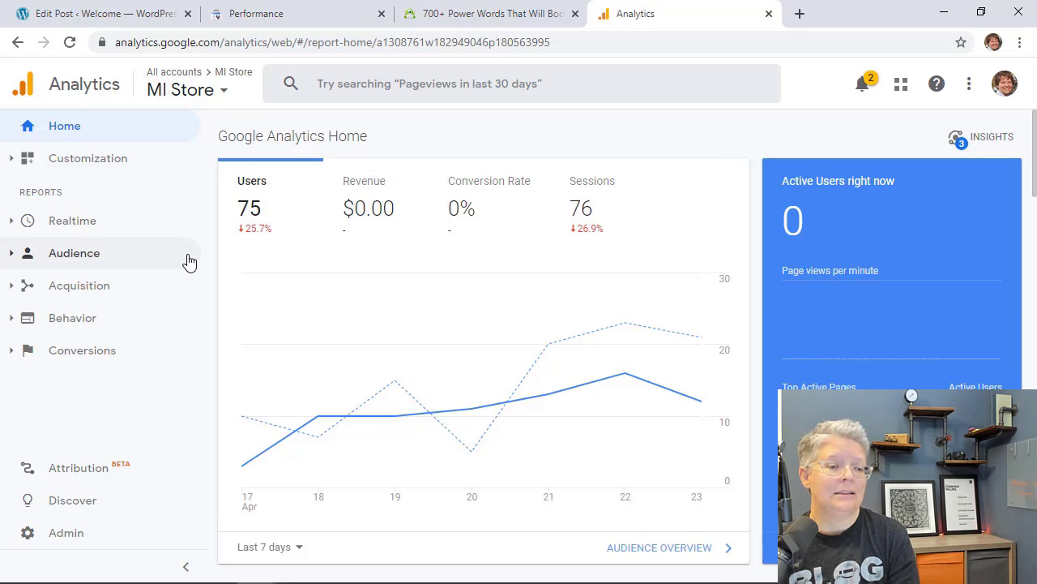
In Google Analytics, open the Search Console countries report under Acquisition and examine the acquisition, behavior and conversion figures per country.
click(86, 292)
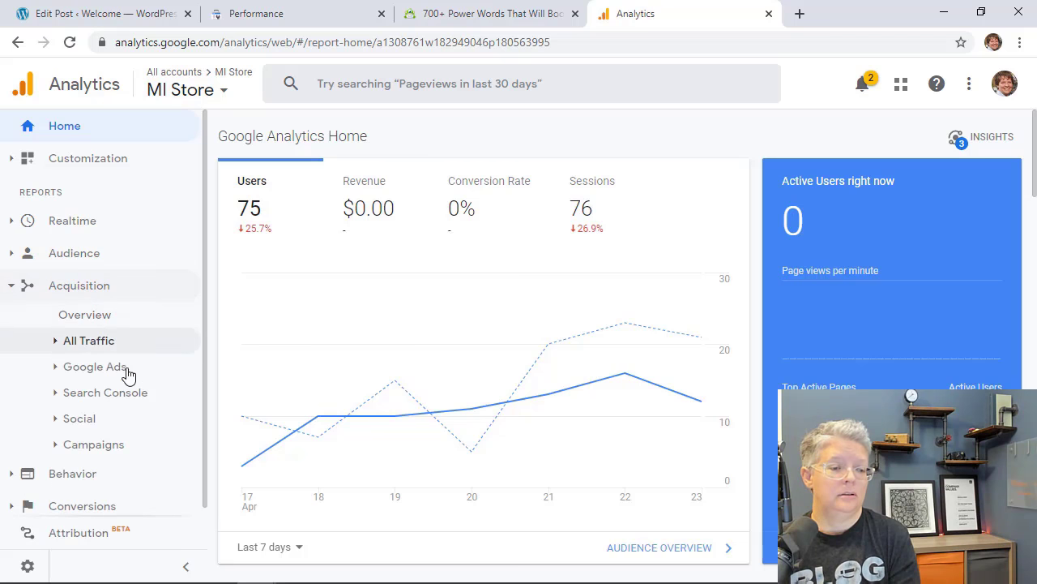
click(104, 395)
scroll(102, 398, down, 2)
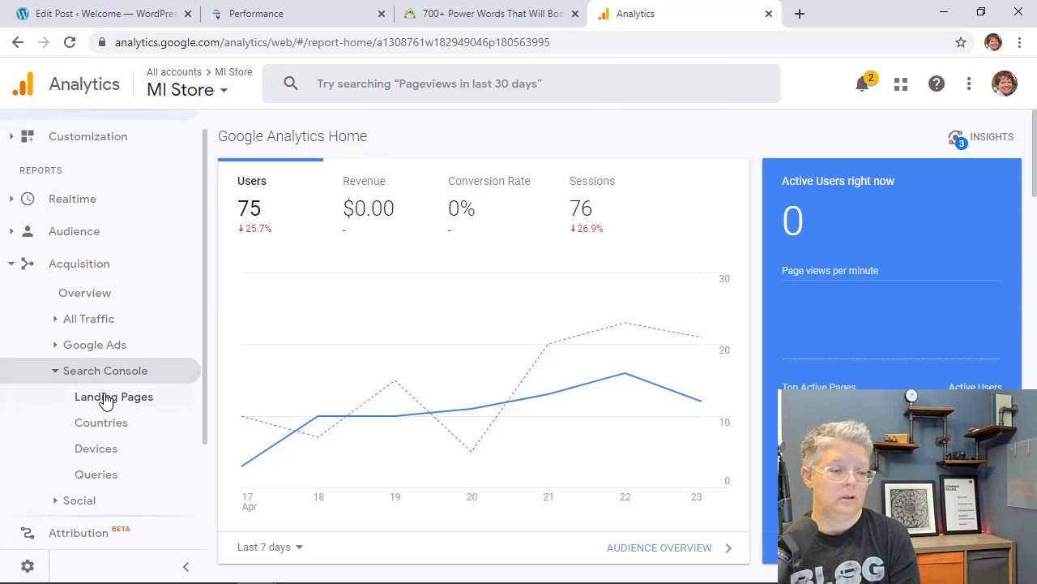
click(100, 338)
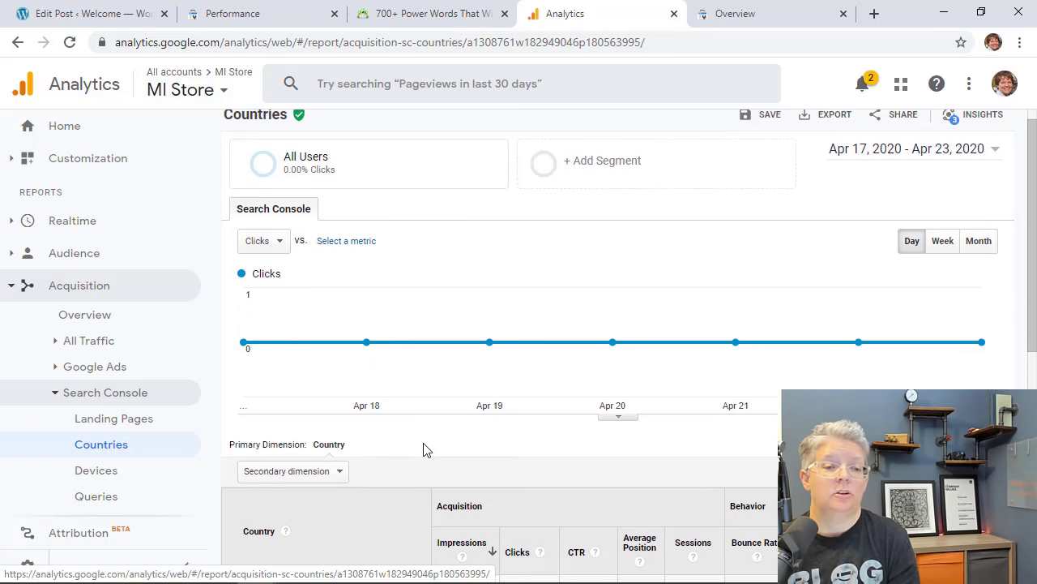
scroll(423, 450, down, 3)
scroll(423, 449, down, 2)
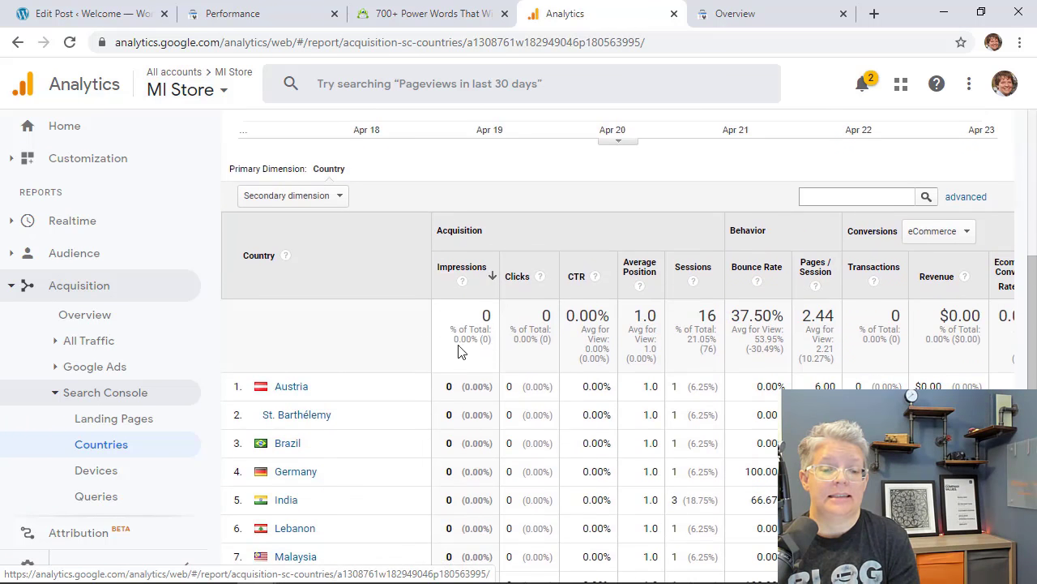
scroll(478, 447, down, 1)
scroll(482, 448, down, 2)
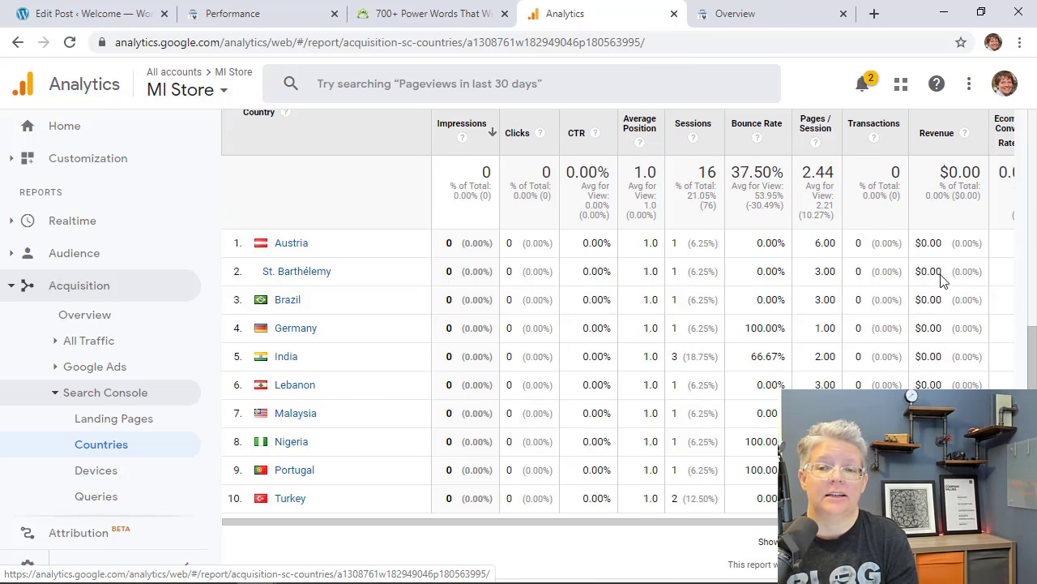
Switch back to Google Search Console and open the Links report for startawpsite.com.
key(ctrl+Tab)
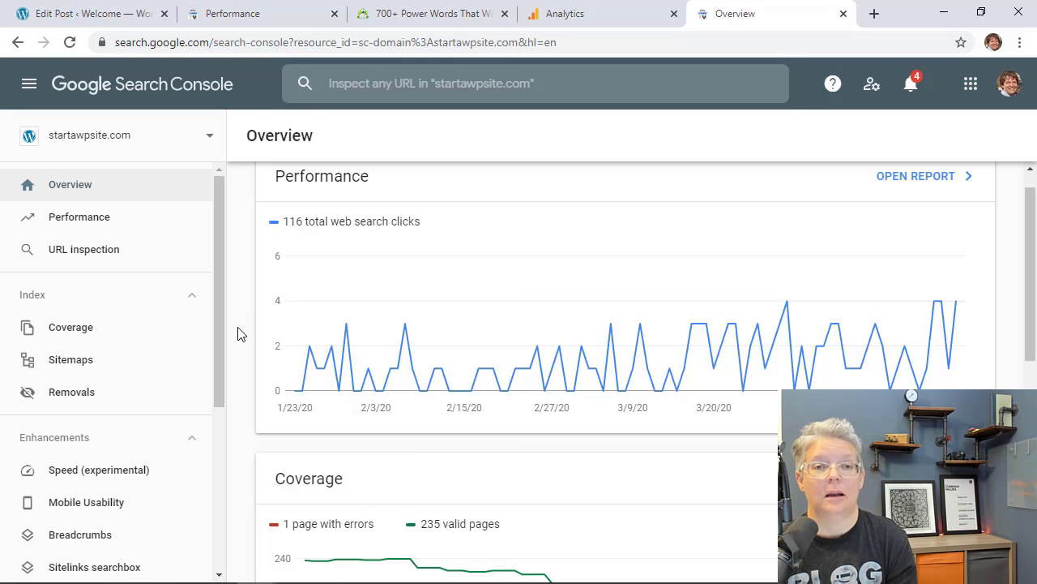
scroll(174, 269, up, 1)
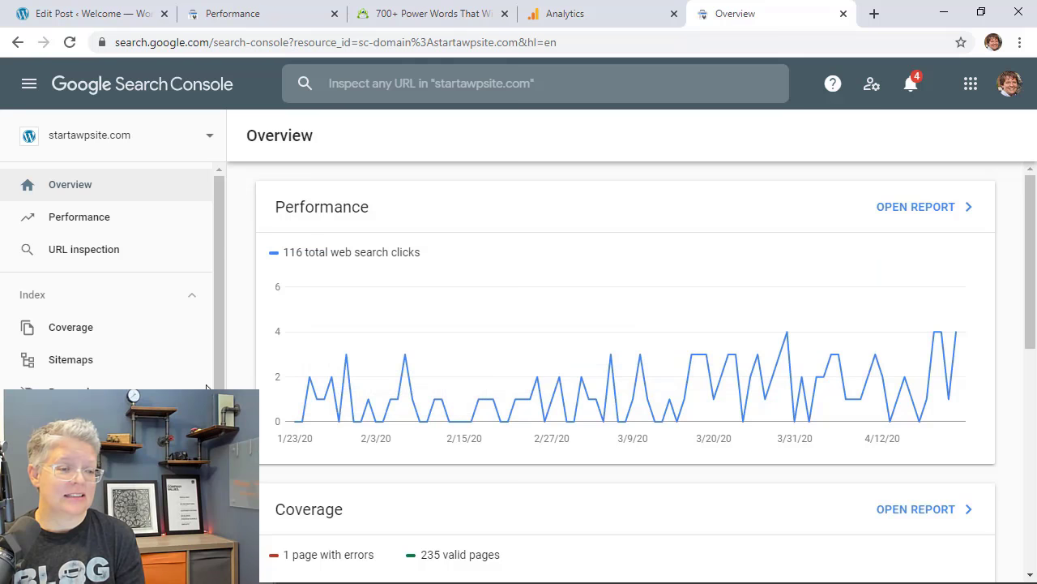
scroll(167, 352, down, 2)
scroll(167, 352, down, 2)
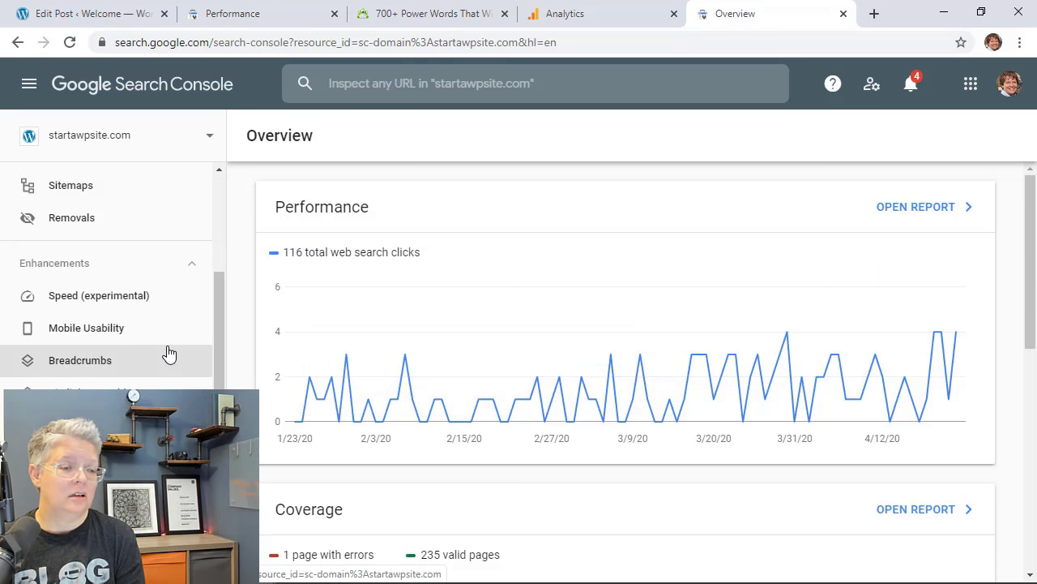
click(81, 399)
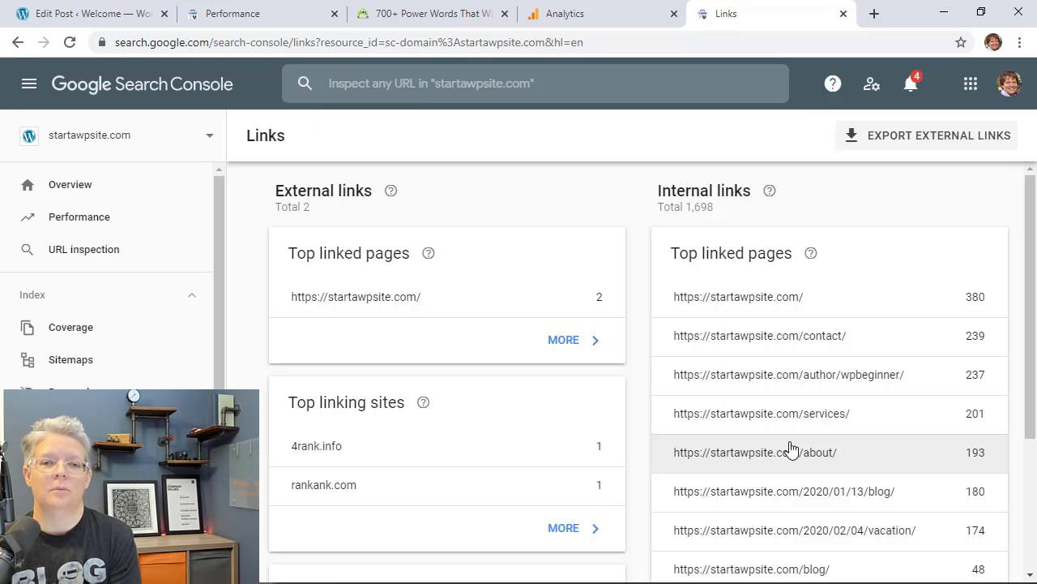
Review the Links report and examine the full list of the internally top linked pages.
scroll(805, 440, down, 1)
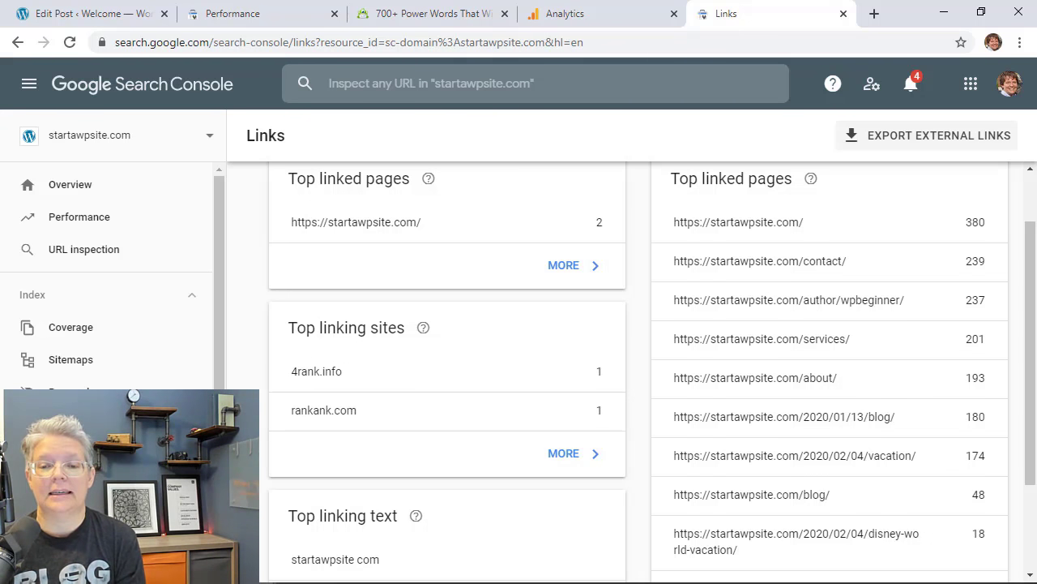
scroll(661, 377, up, 1)
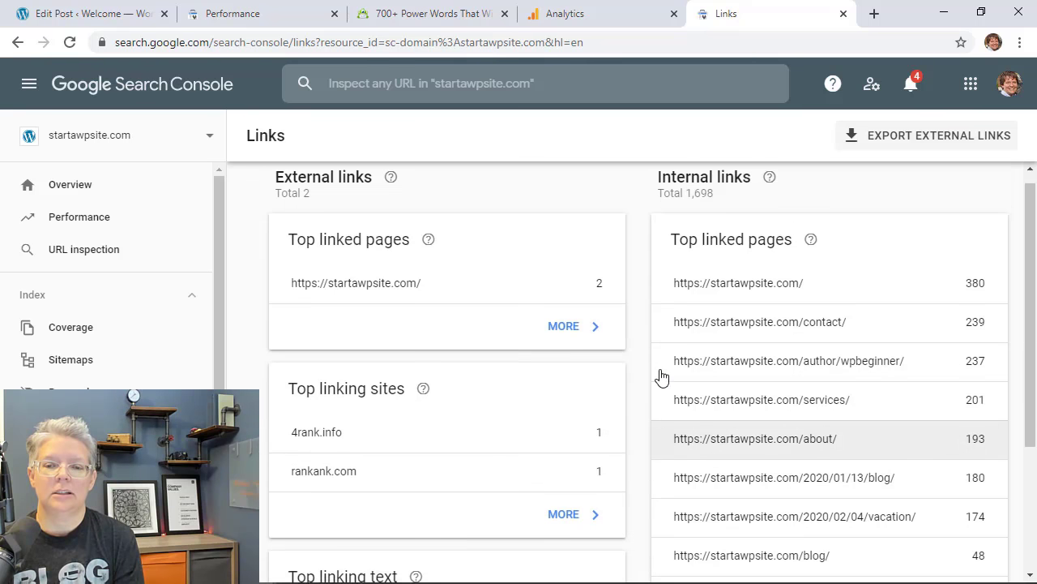
scroll(762, 297, down, 3)
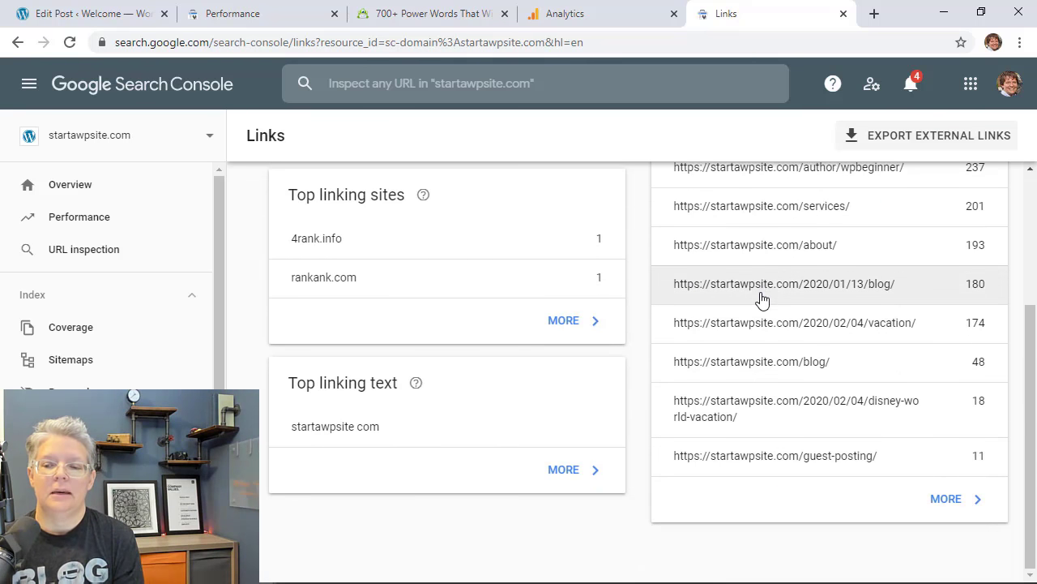
click(954, 499)
scroll(725, 442, down, 4)
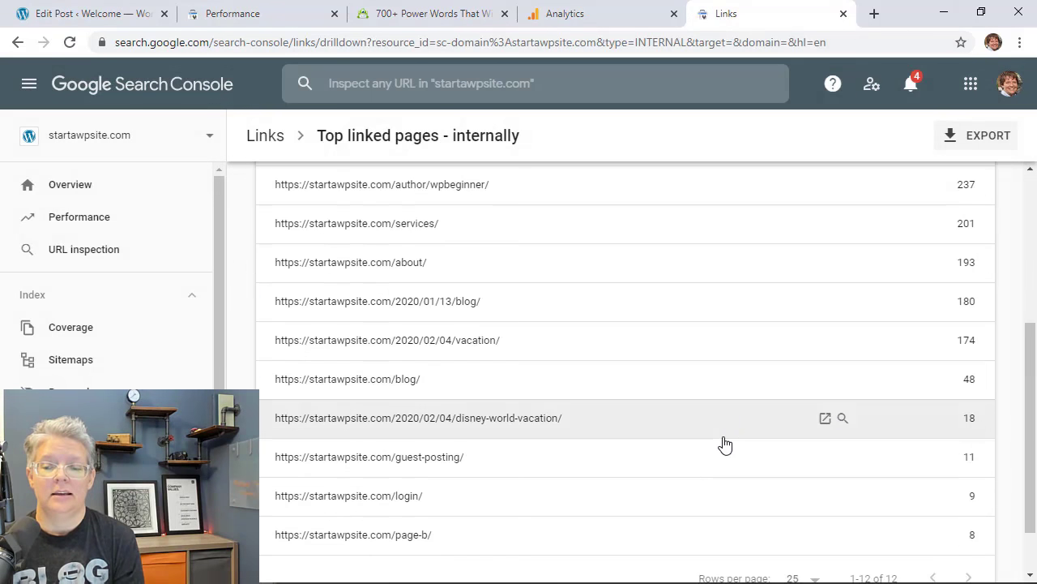
scroll(725, 442, down, 1)
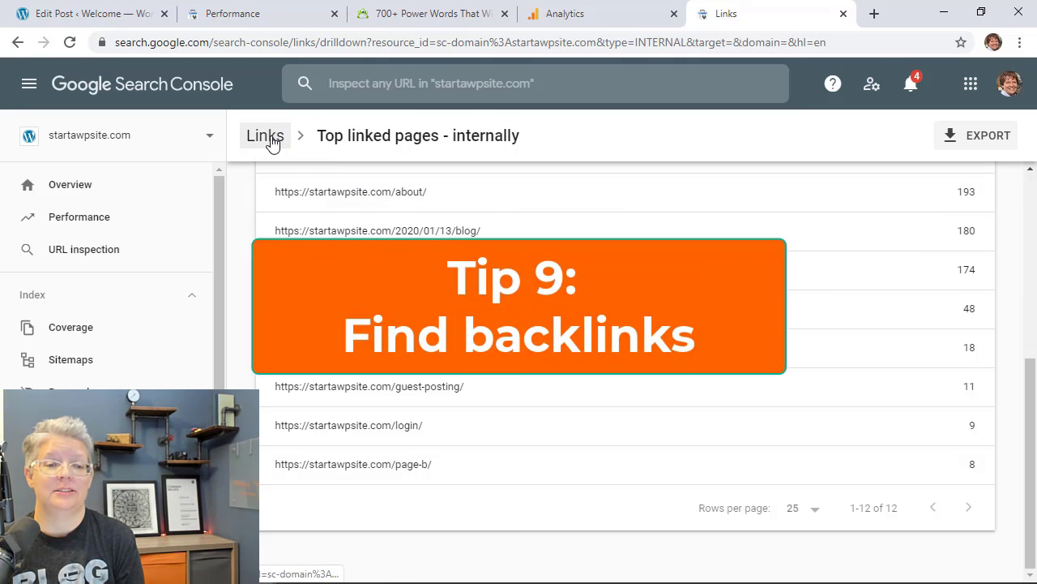
Return to the Links report and open the full list of externally top linked pages to find backlinks.
click(268, 136)
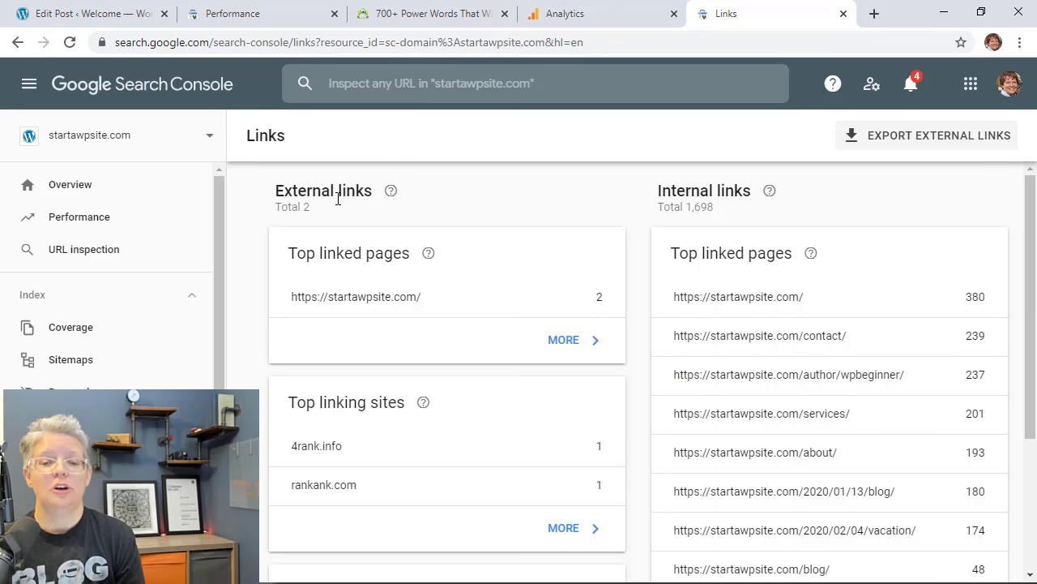
click(551, 342)
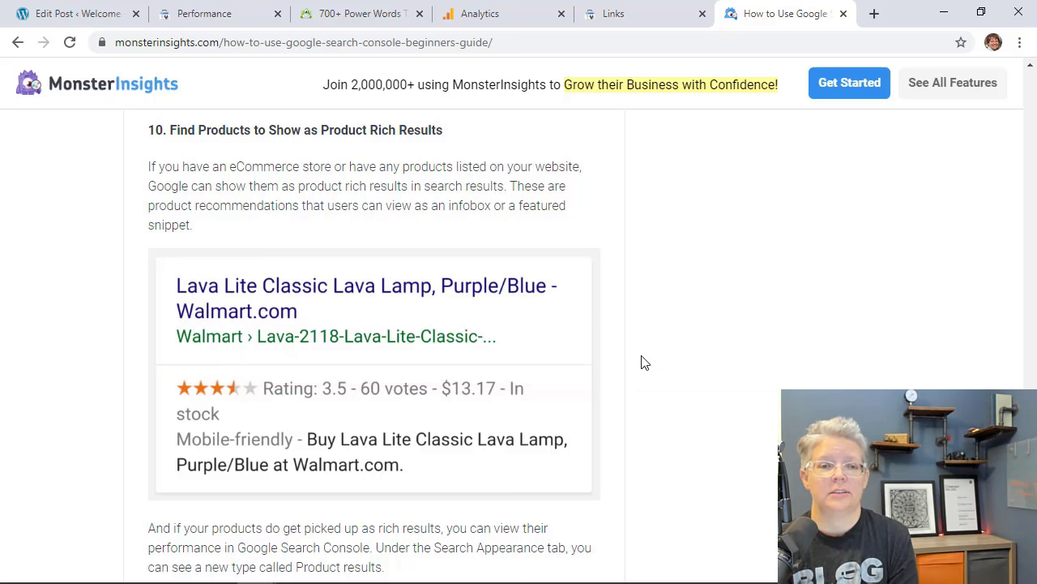
Read the section on finding products to show as product rich results in the MonsterInsights Search Console guide.
scroll(471, 227, down, 1)
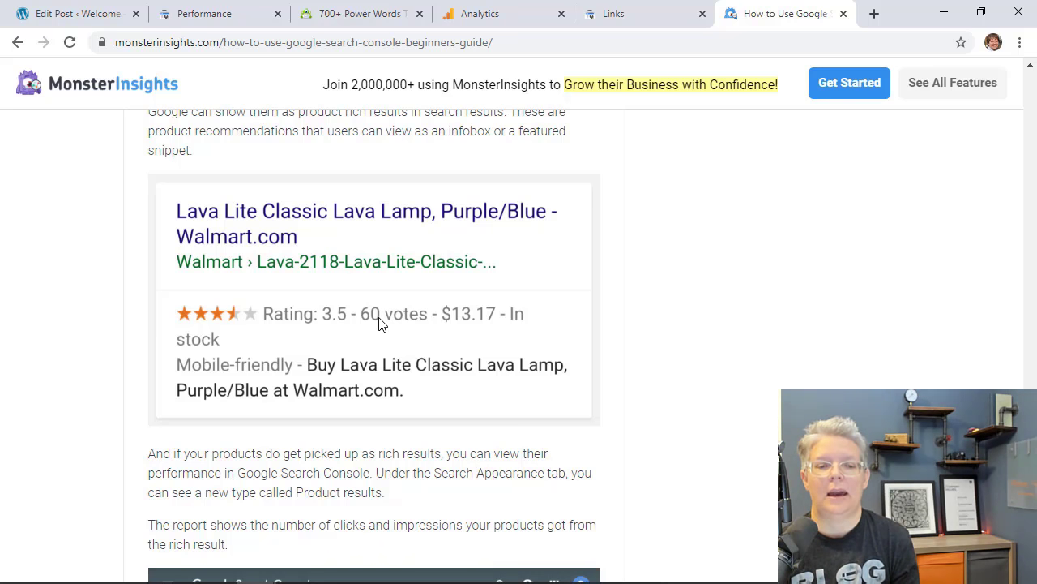
scroll(381, 323, down, 1)
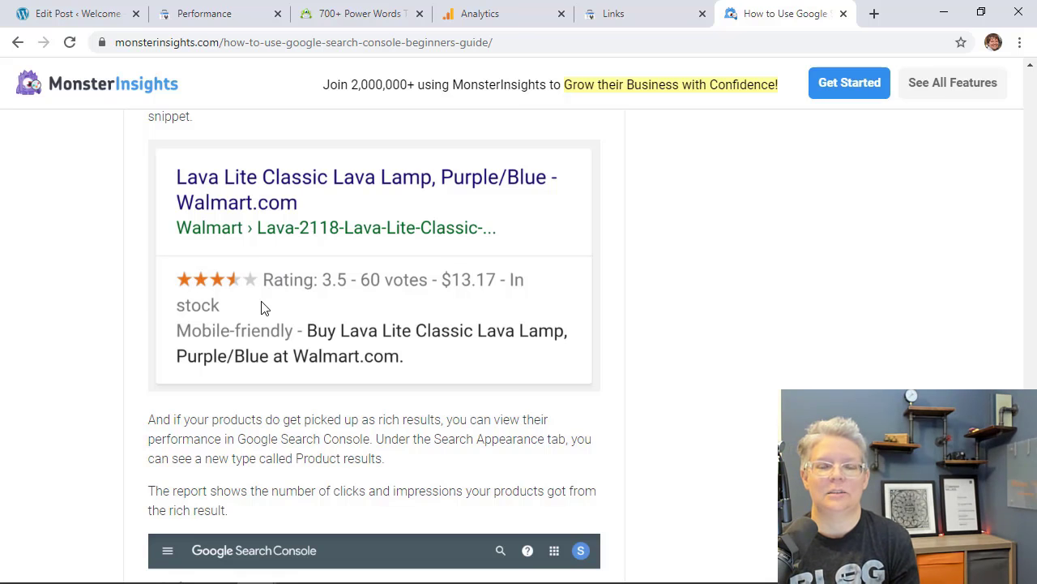
scroll(261, 307, down, 1)
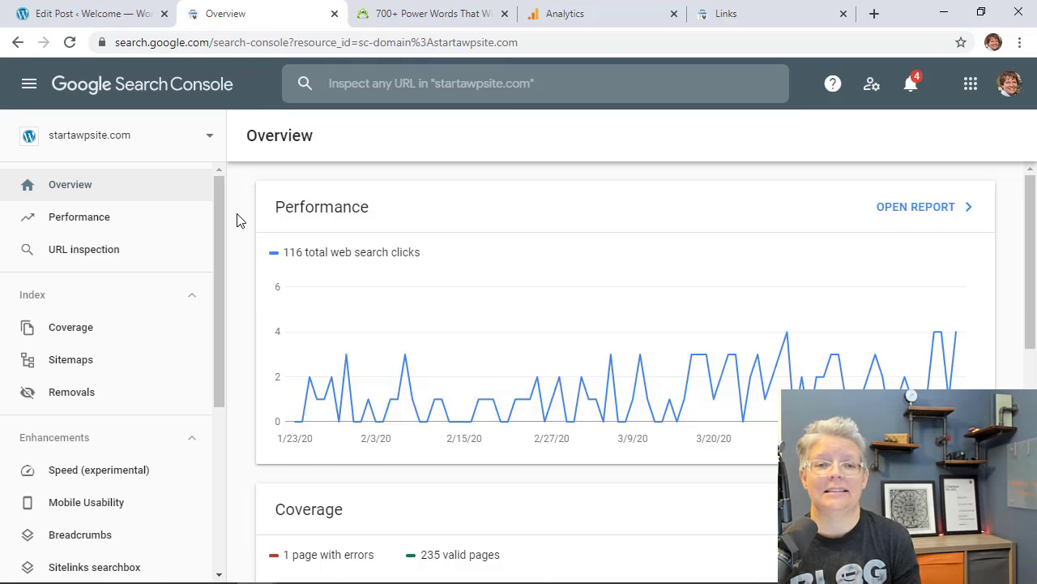
Switch to the WordPress admin area and view the MonsterInsights Overview Report.
scroll(237, 220, down, 2)
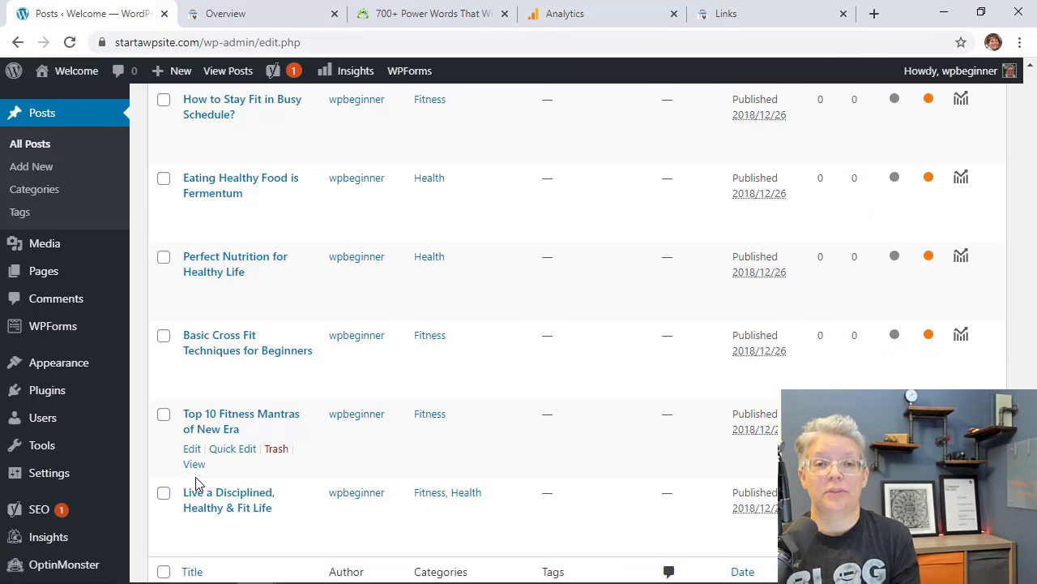
click(49, 538)
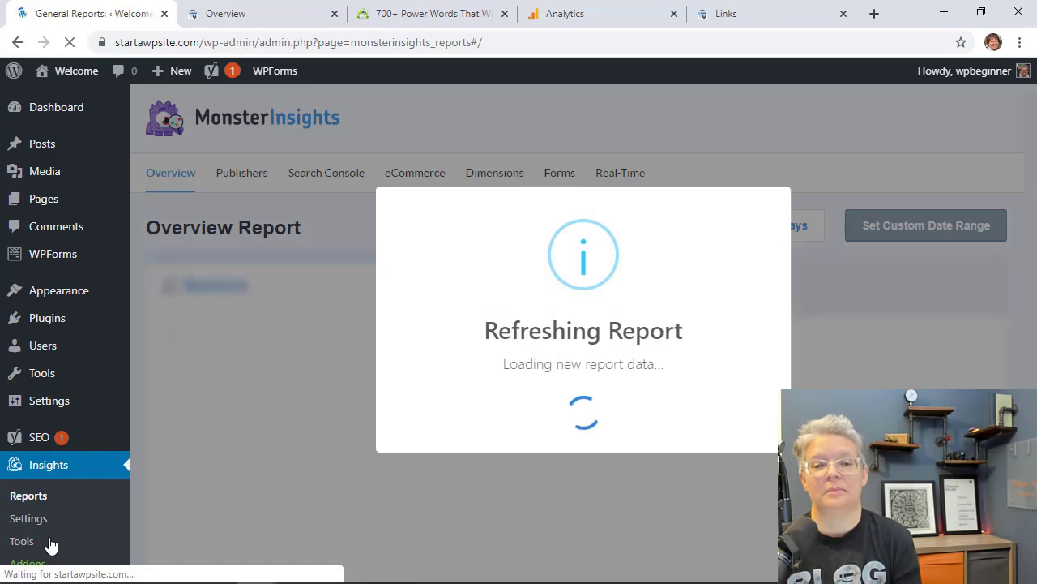
scroll(209, 366, down, 1)
scroll(209, 366, down, 1)
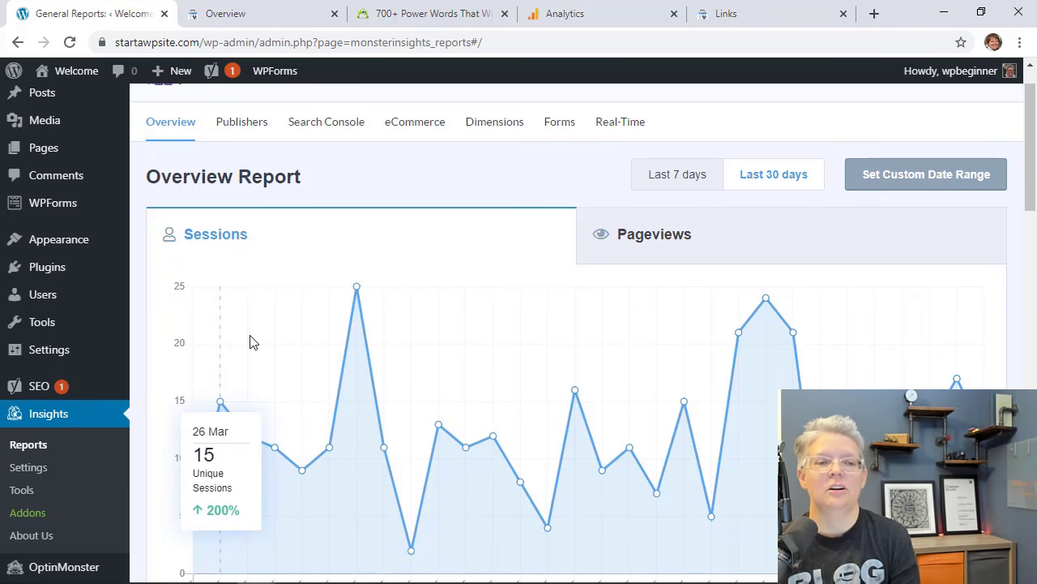
Go to the address suggested for "mo" in a new browser tab.
click(873, 13)
text(mo)
key(Return)
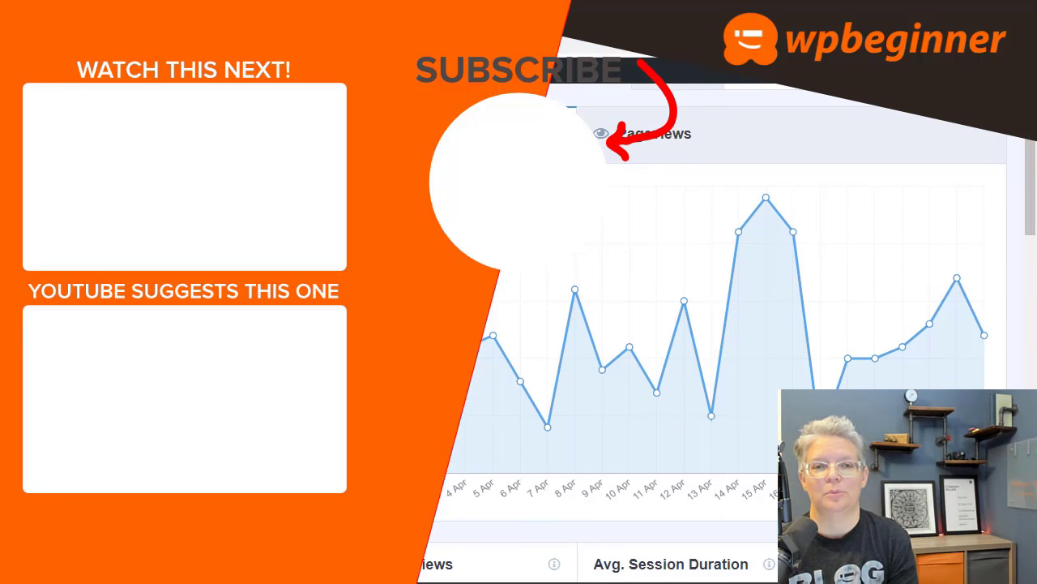
scroll(721, 340, down, 1)
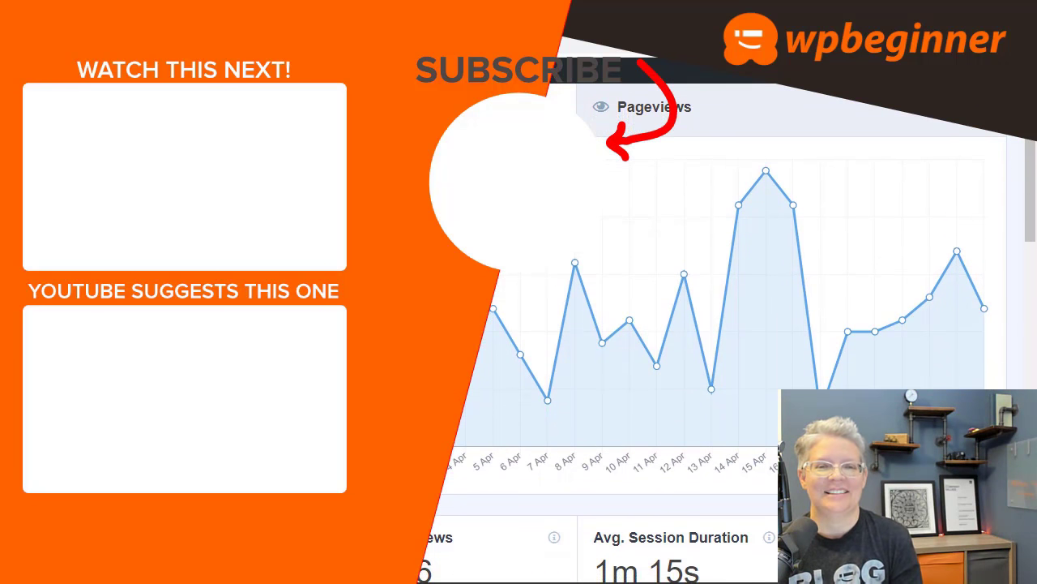